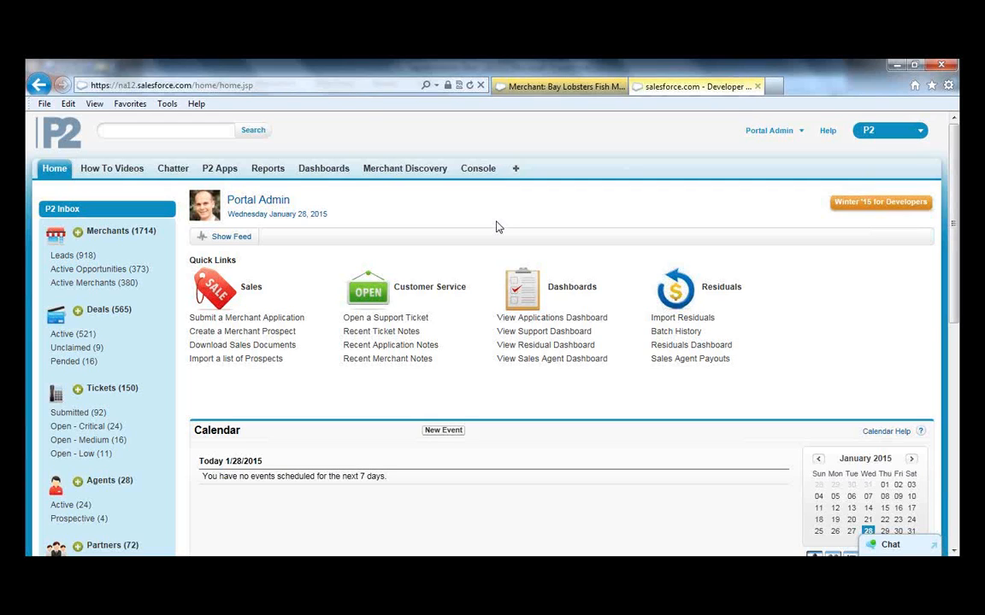
# Step: Search for "golden sun" and open the Golden Sun Tanning merchant record
pyautogui.click(171, 132)
pyautogui.write('golden sun')
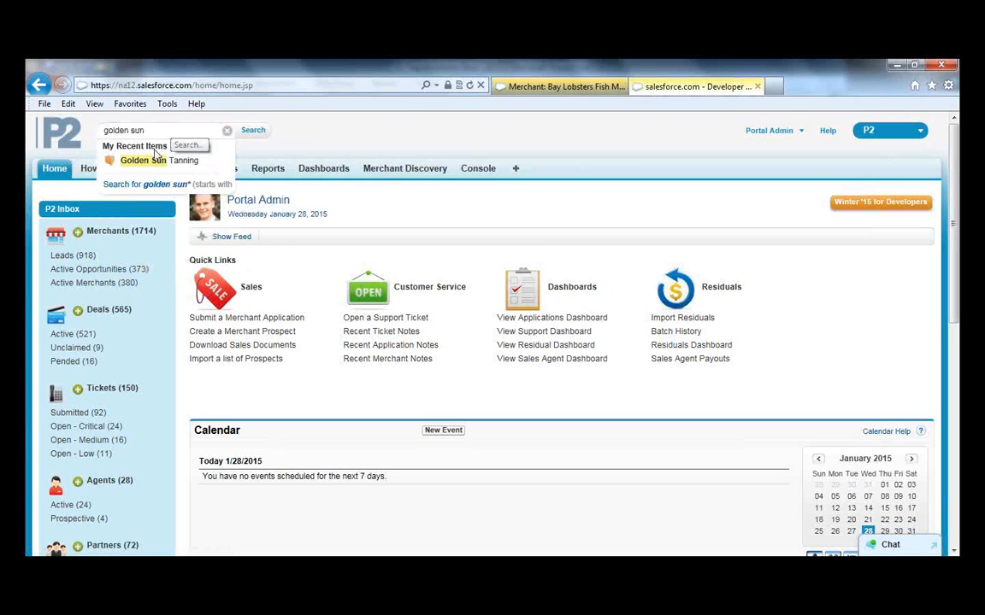
pyautogui.click(147, 160)
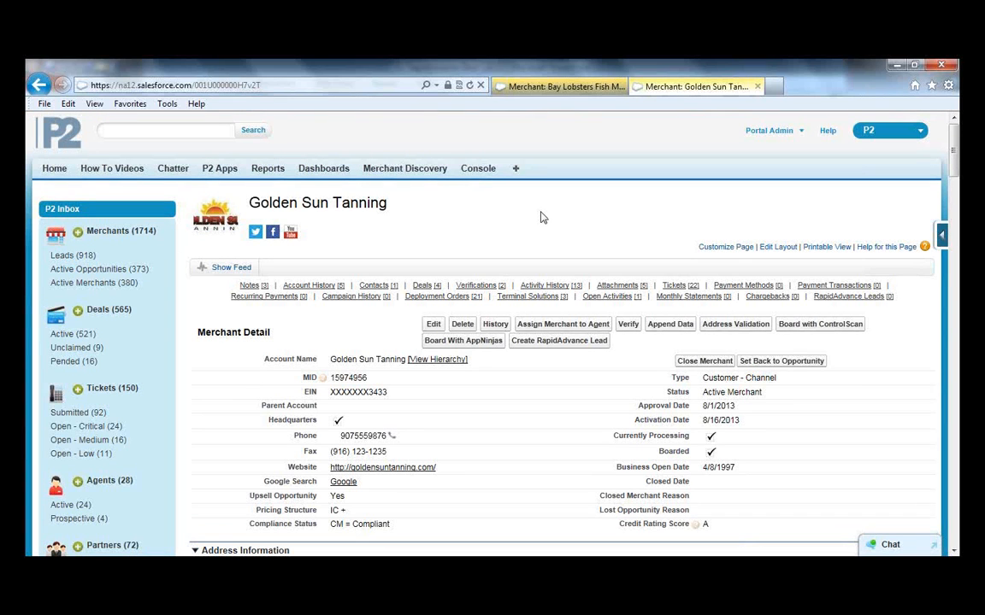
# Step: Review the merchant's details, address, people, notes, account history, contacts and existing deals
pyautogui.scroll(-4, 540, 218)
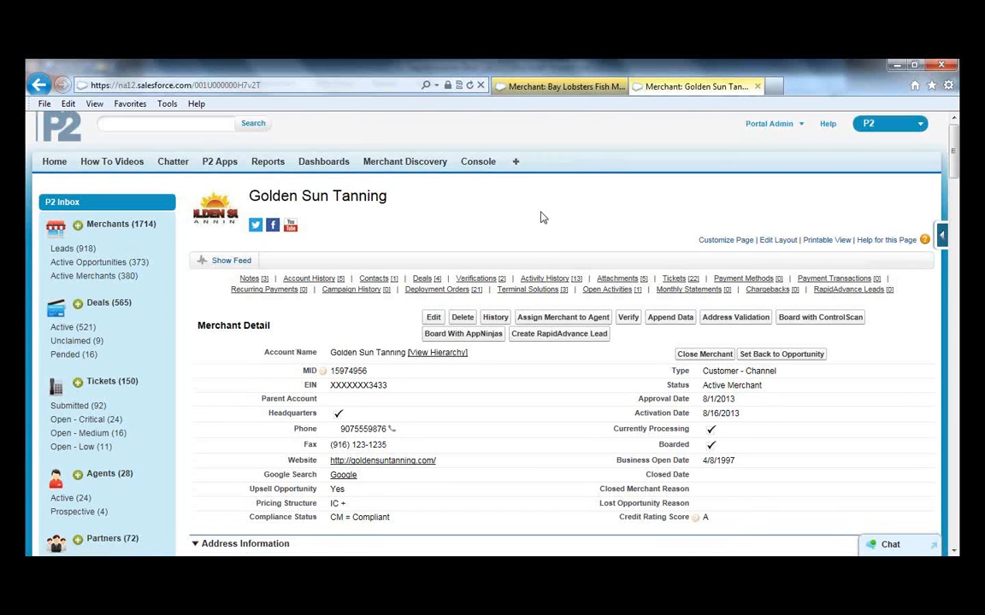
pyautogui.scroll(-1, 540, 217)
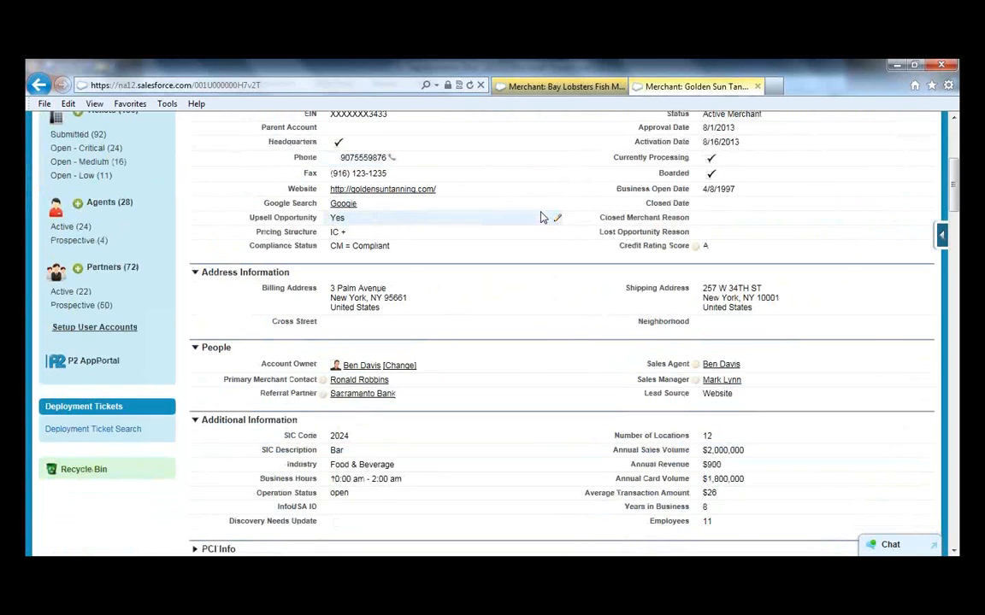
pyautogui.scroll(-1, 541, 217)
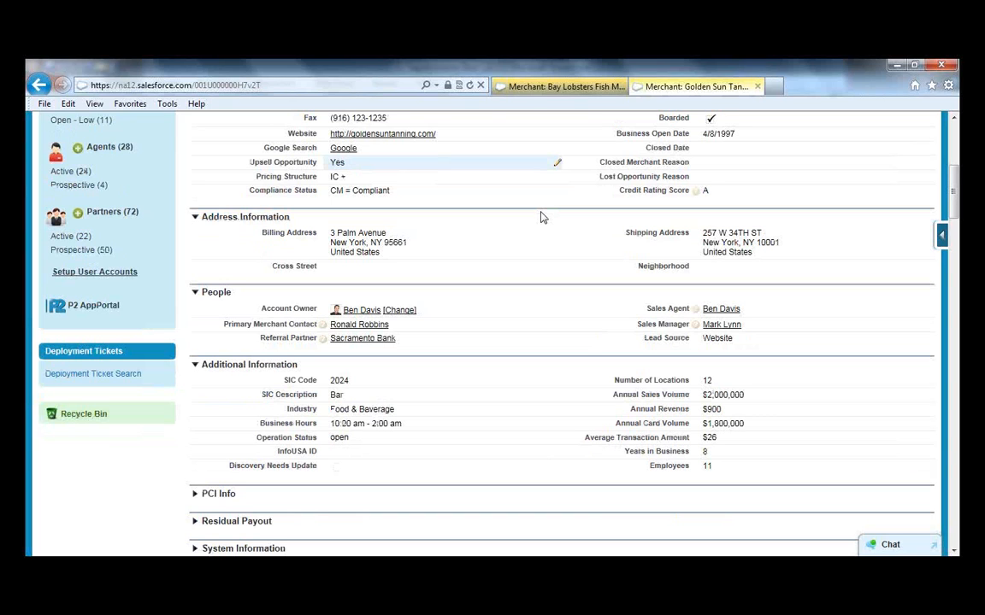
pyautogui.scroll(-4, 540, 217)
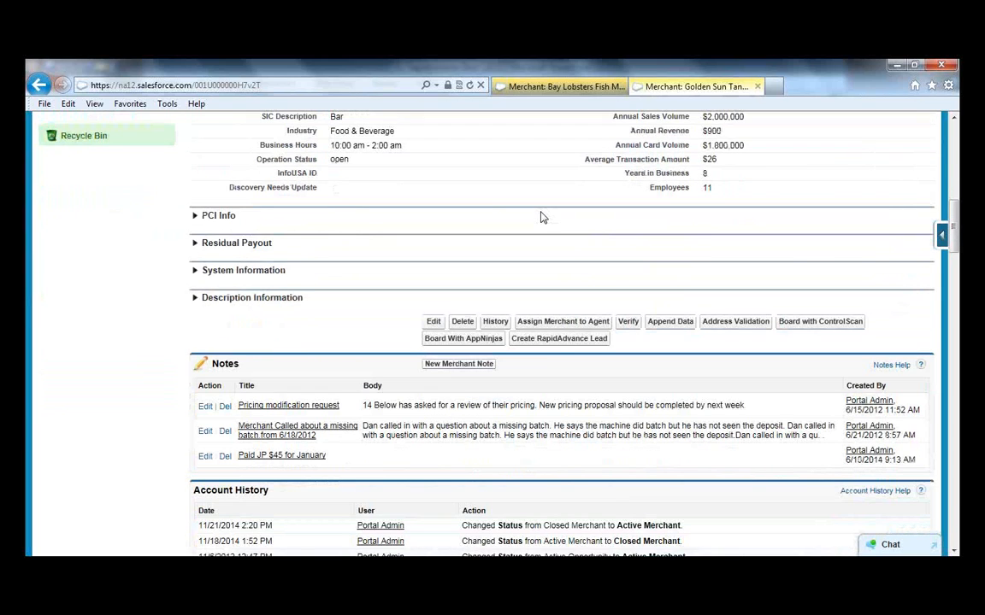
pyautogui.scroll(-3, 540, 217)
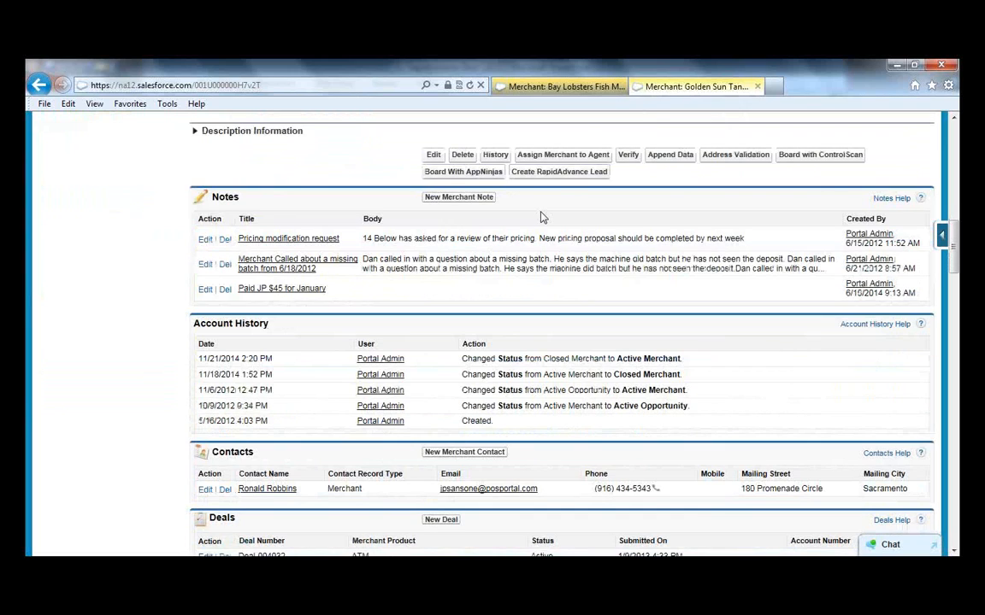
pyautogui.scroll(-3, 540, 217)
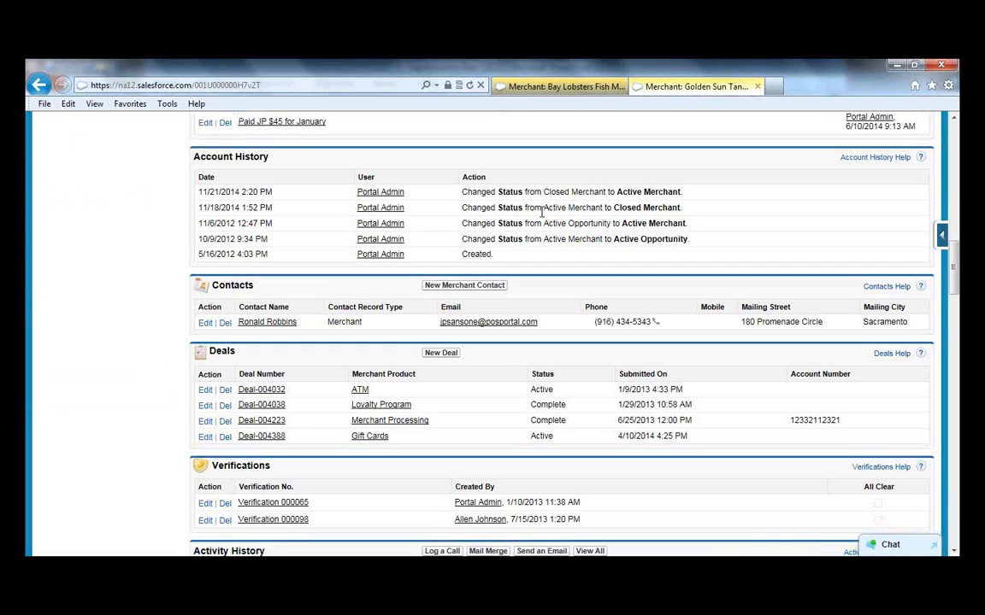
pyautogui.scroll(-1, 541, 212)
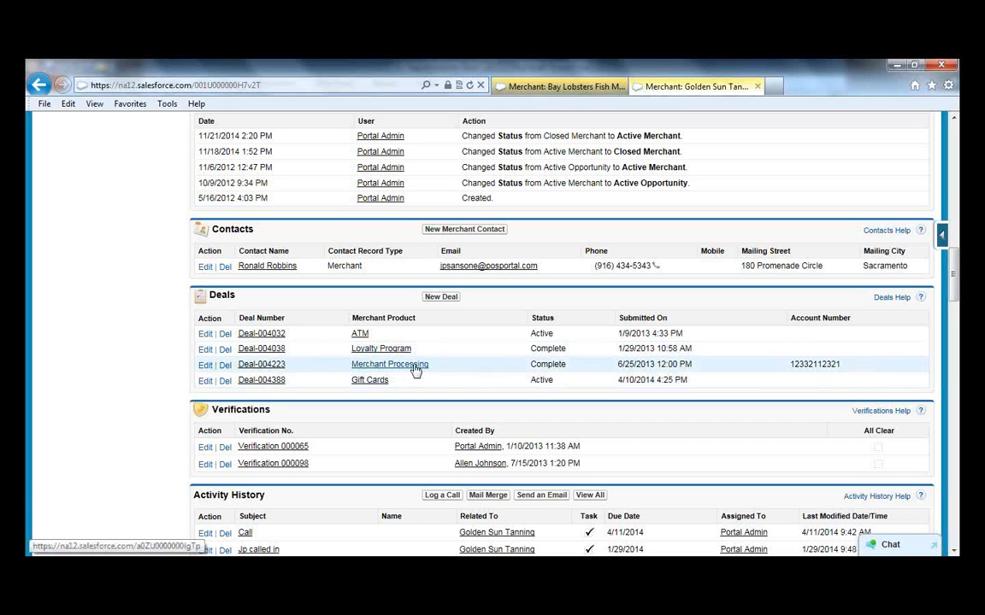
# Step: Create and save a new deal for the existing merchant Golden Sun Tanning with Cash Advance as the product
pyautogui.click(443, 297)
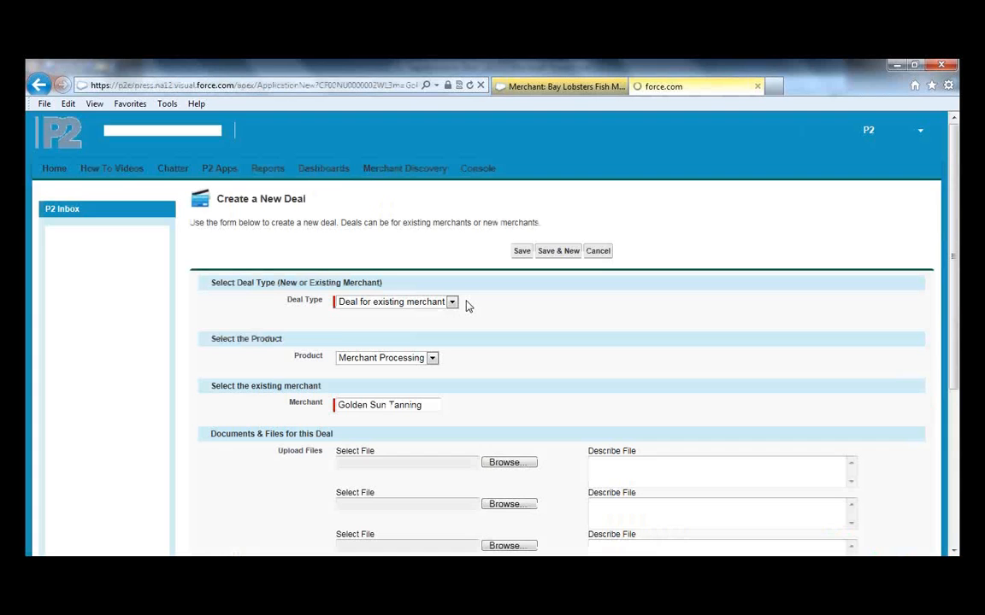
pyautogui.click(433, 358)
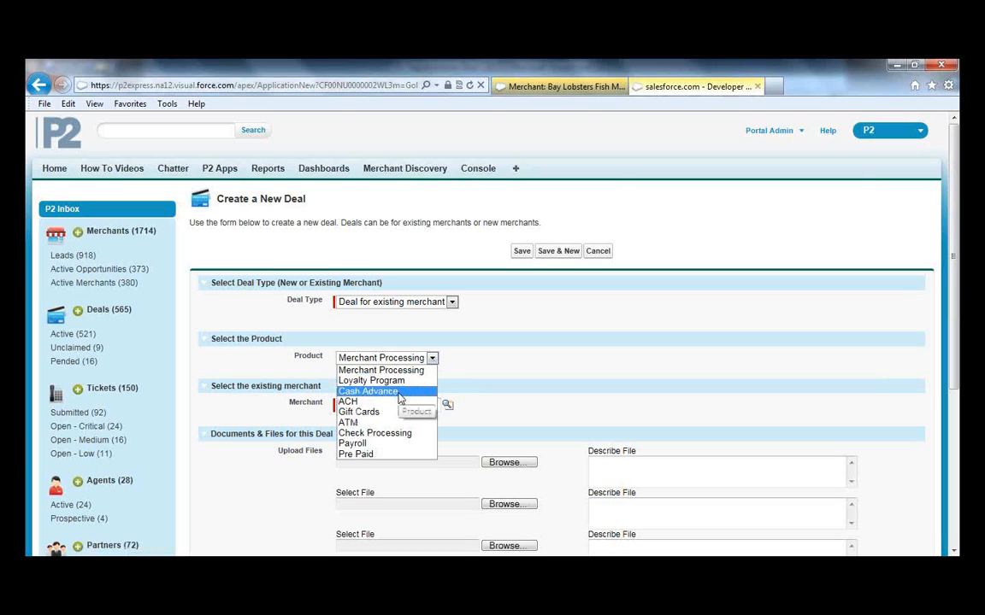
pyautogui.click(367, 391)
pyautogui.click(455, 323)
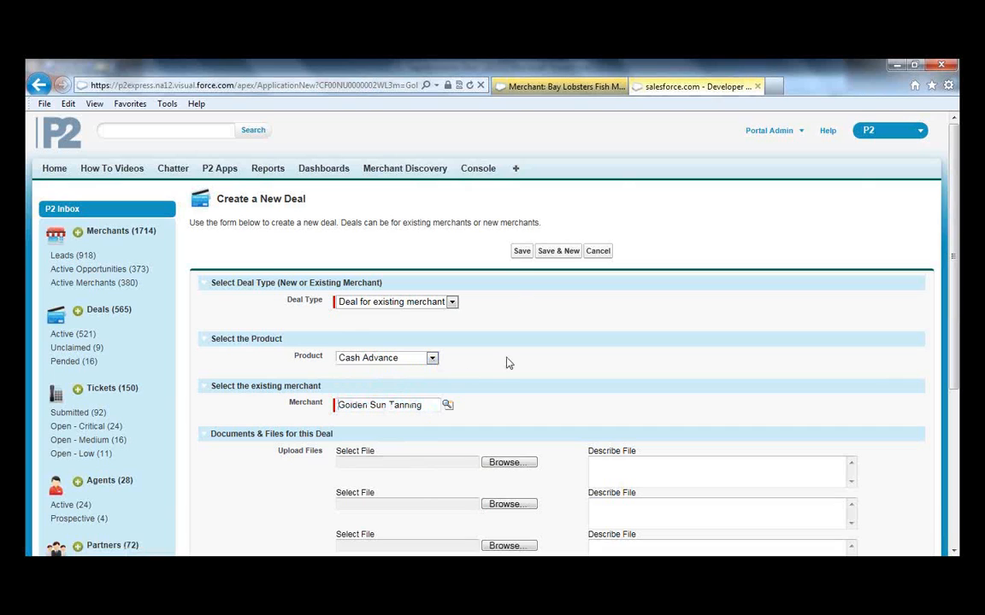
pyautogui.click(522, 251)
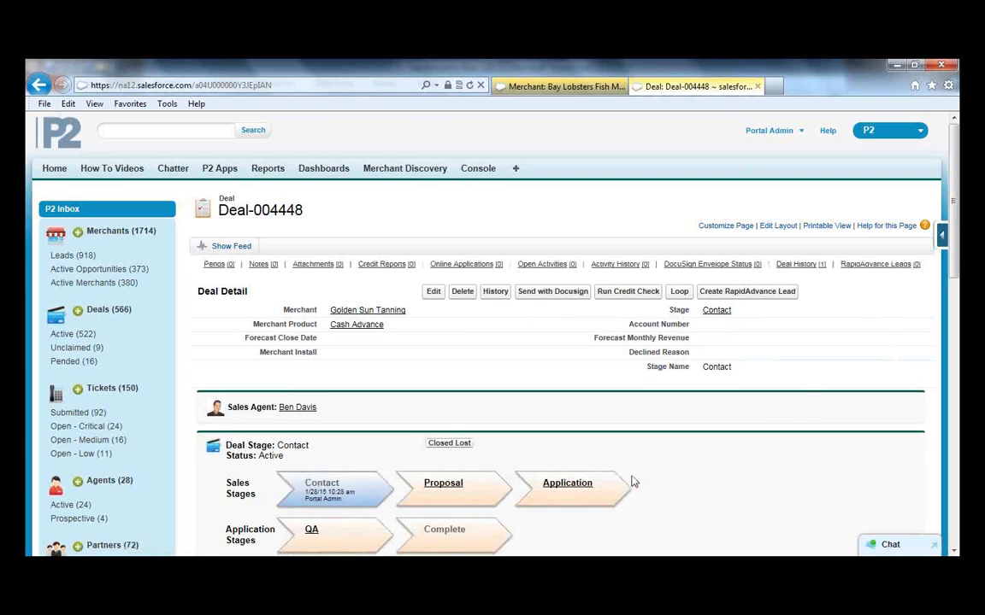
# Step: Check the new deal's sales and application stages, then return to the Golden Sun Tanning record and view its RapidAdvance Leads list
pyautogui.scroll(-1, 633, 481)
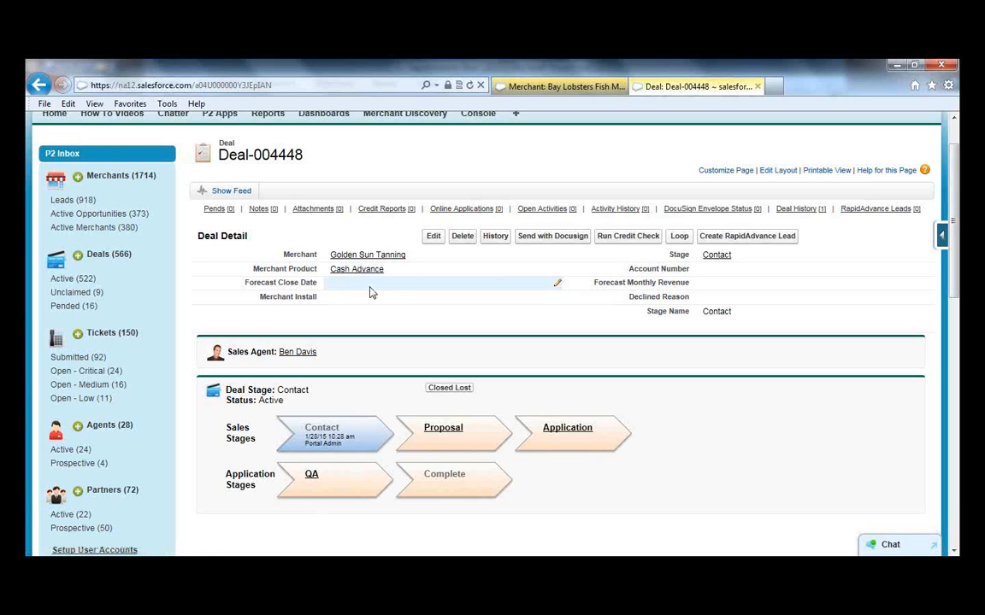
pyautogui.click(36, 86)
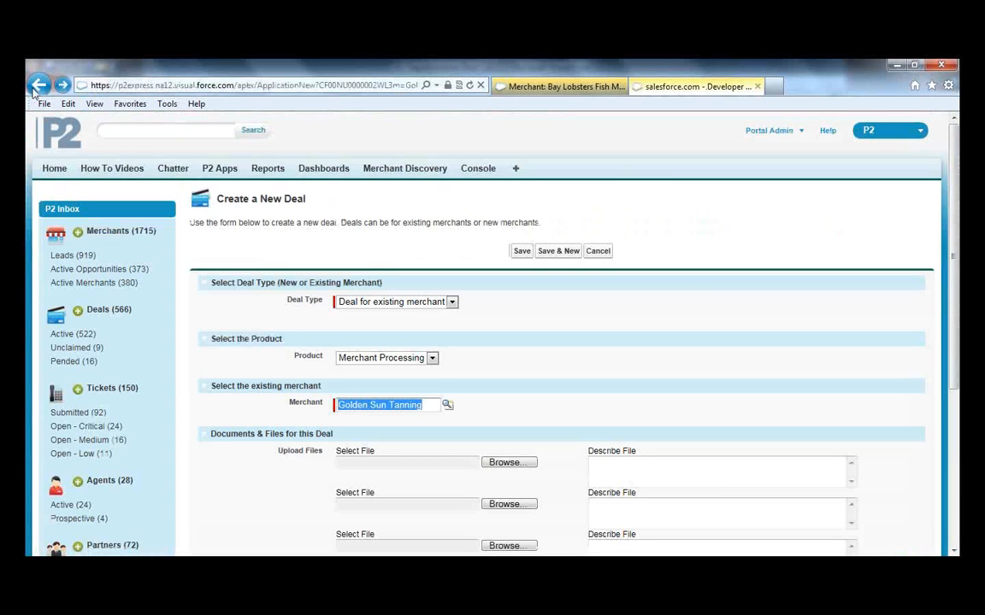
pyautogui.click(39, 88)
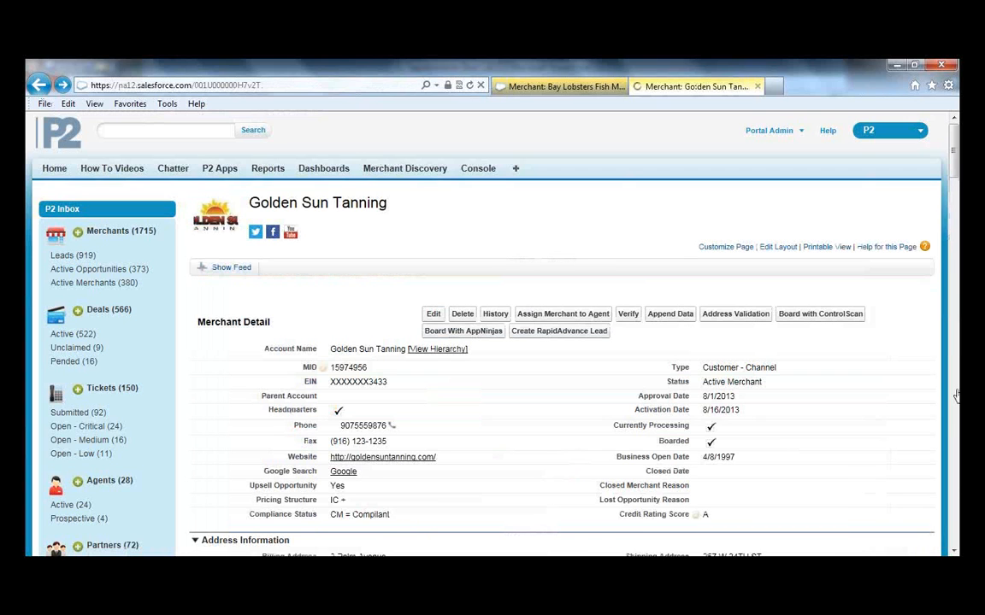
pyautogui.scroll(-5, 957, 395)
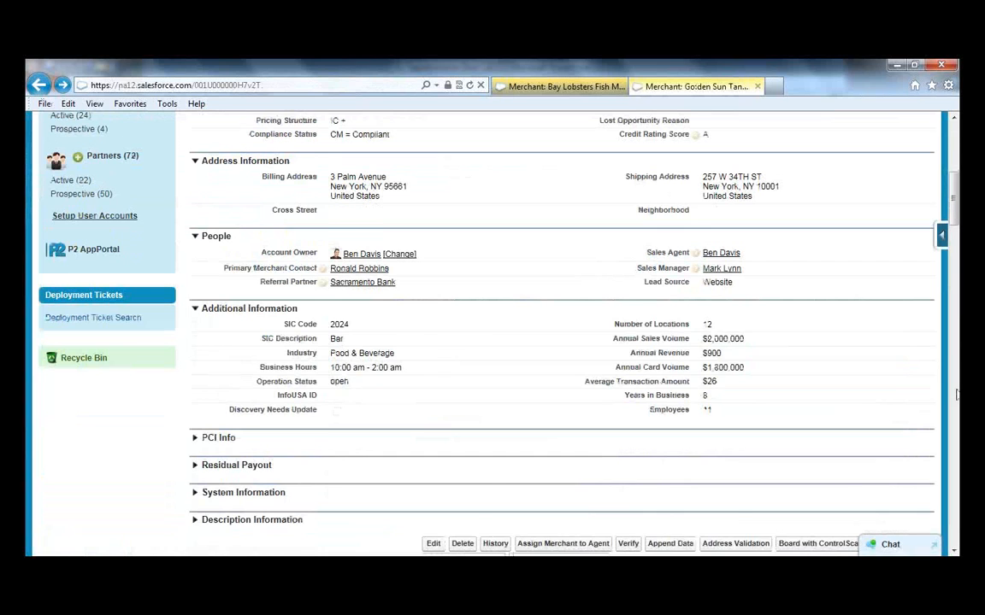
pyautogui.scroll(-15, 957, 394)
pyautogui.moveTo(954, 356); pyautogui.dragTo(920, 531)
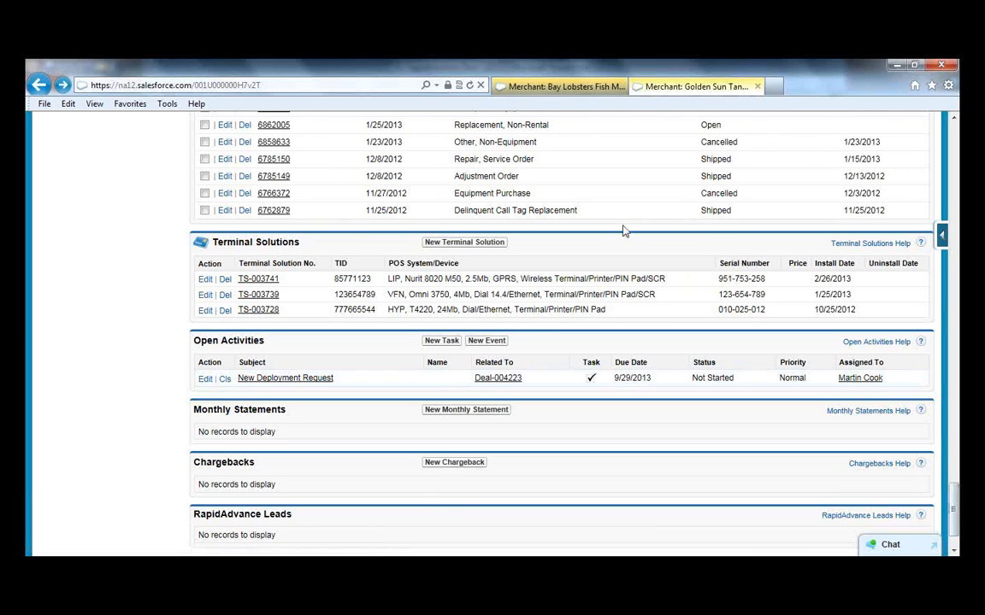
# Step: Switch to the Bay Lobsters Fish Market record and review its merchant details and RapidAdvance Leads list
pyautogui.click(555, 89)
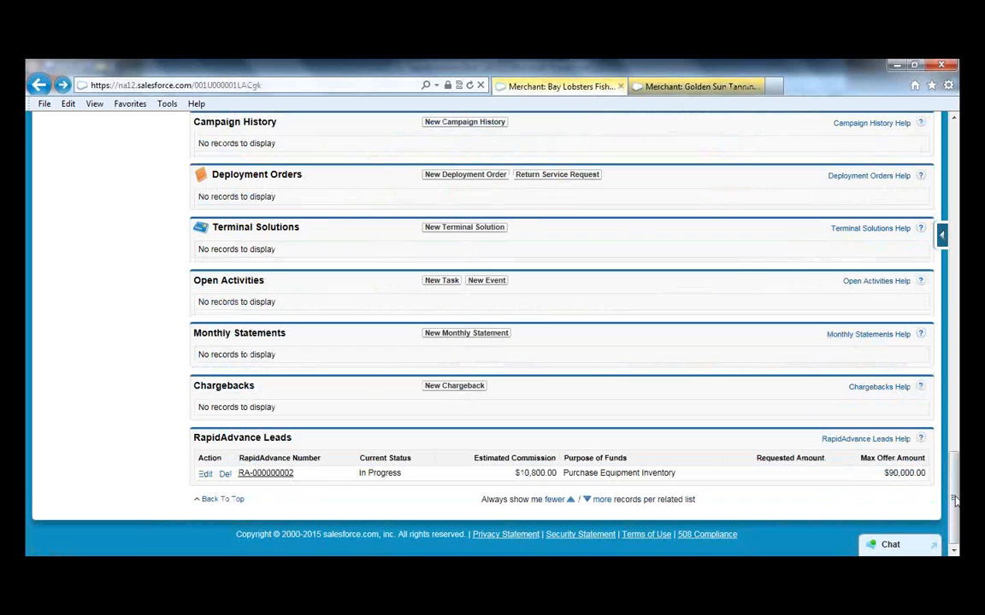
pyautogui.moveTo(955, 500); pyautogui.dragTo(955, 169)
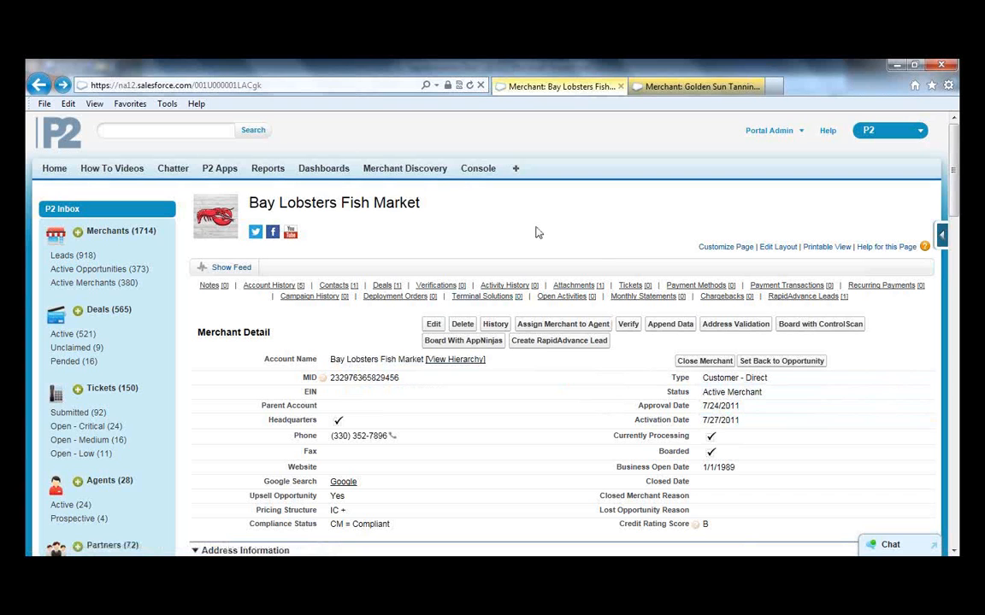
pyautogui.scroll(-3, 538, 232)
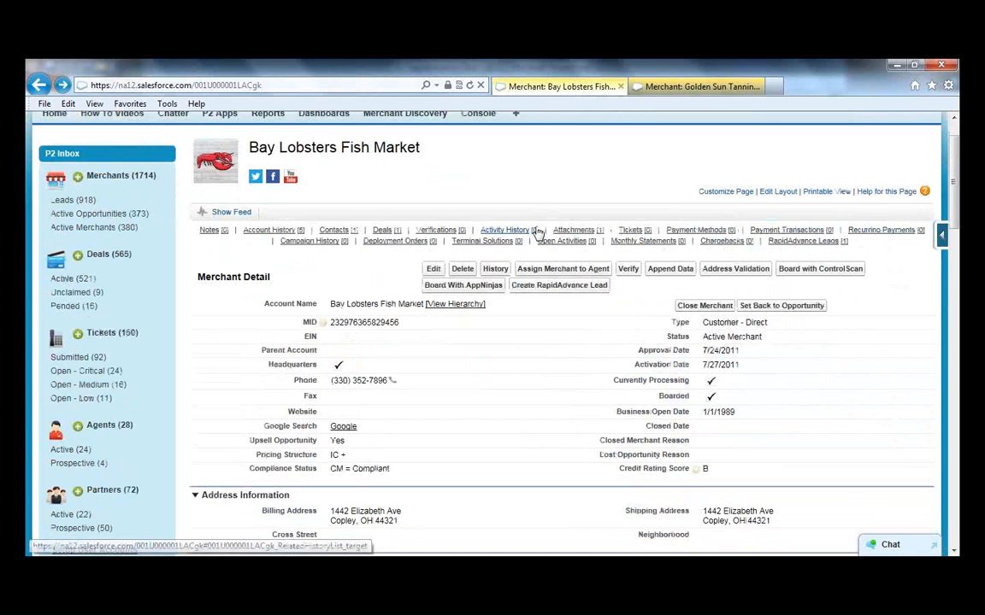
pyautogui.scroll(-5, 538, 232)
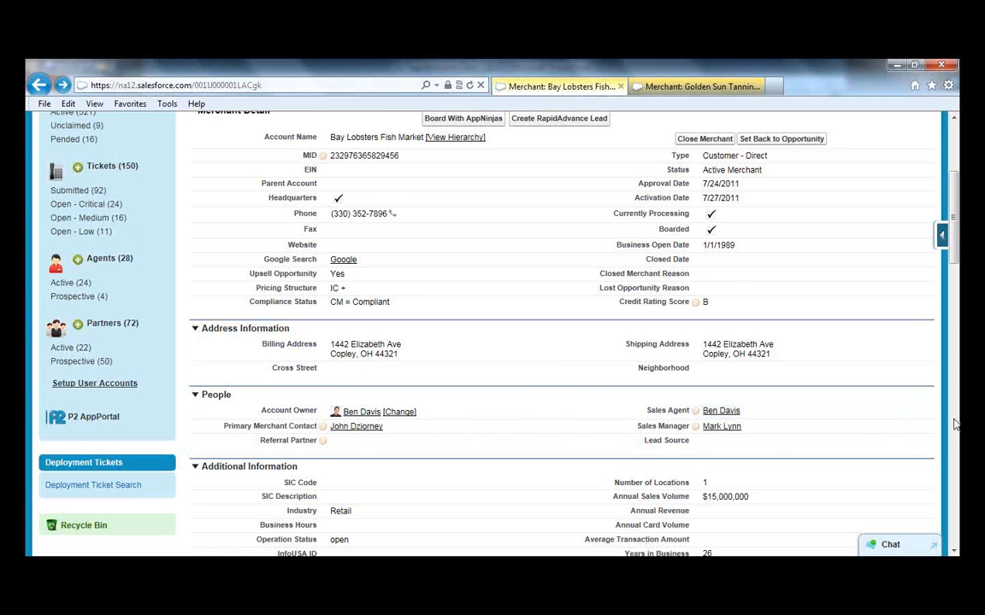
pyautogui.scroll(-5, 955, 425)
pyautogui.moveTo(954, 334); pyautogui.dragTo(955, 530)
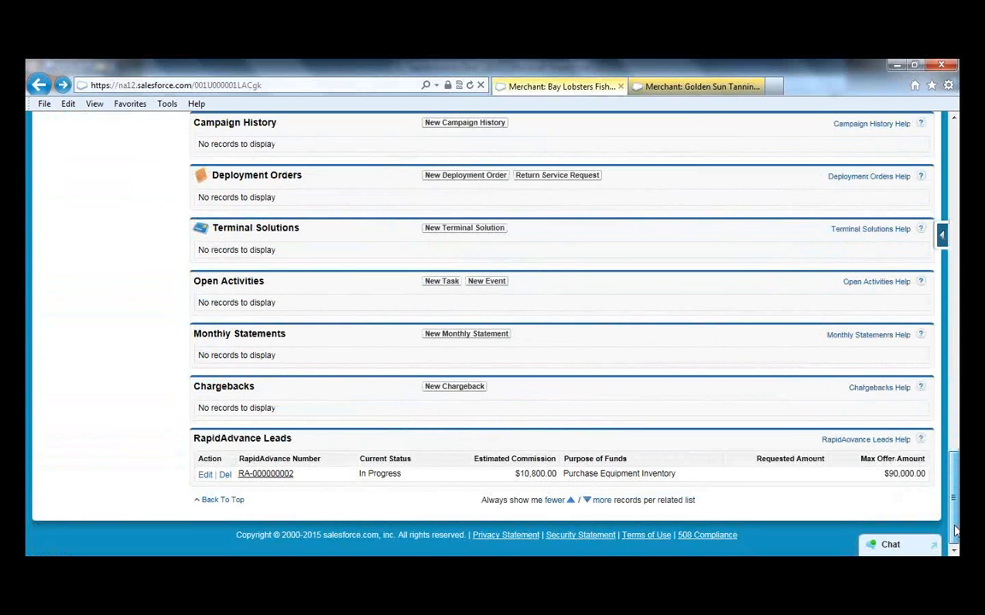
# Step: Start a new RapidAdvance lead for Bay Lobsters Fish Market and review the Business Information section of its submission form
pyautogui.moveTo(955, 531); pyautogui.dragTo(957, 196)
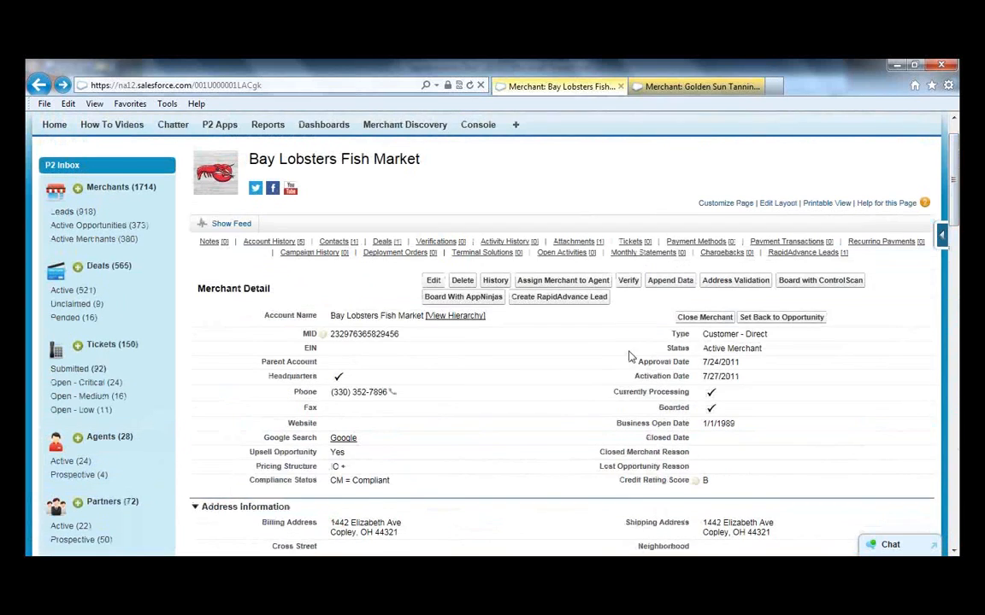
pyautogui.click(553, 299)
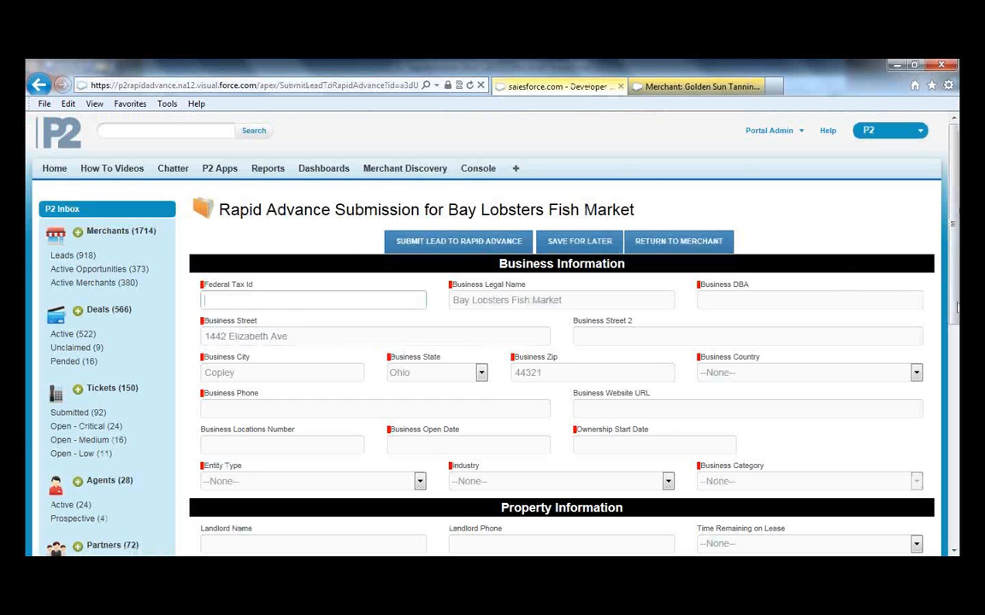
pyautogui.moveTo(956, 307); pyautogui.dragTo(955, 343)
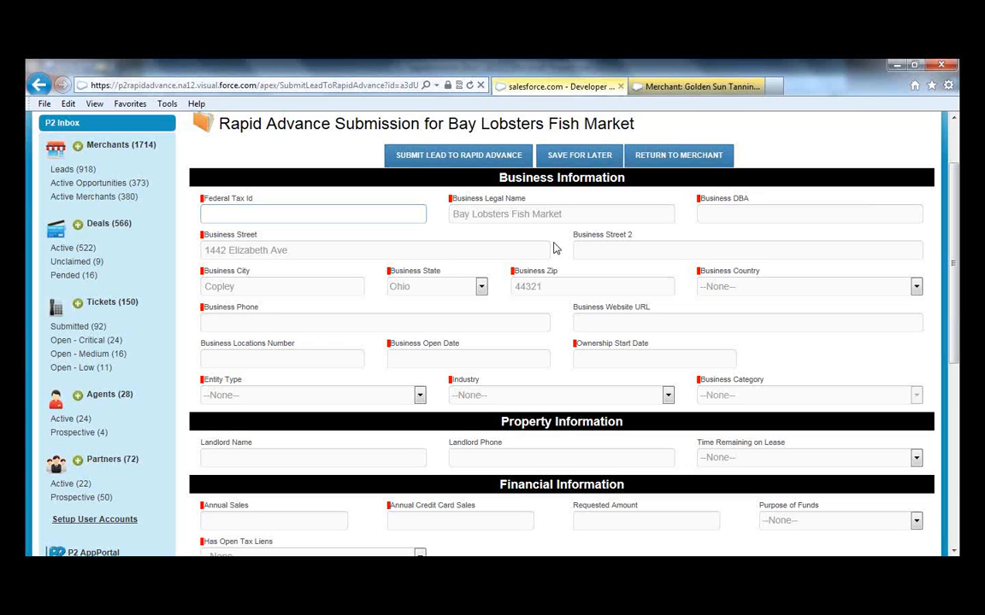
pyautogui.moveTo(954, 345); pyautogui.dragTo(954, 363)
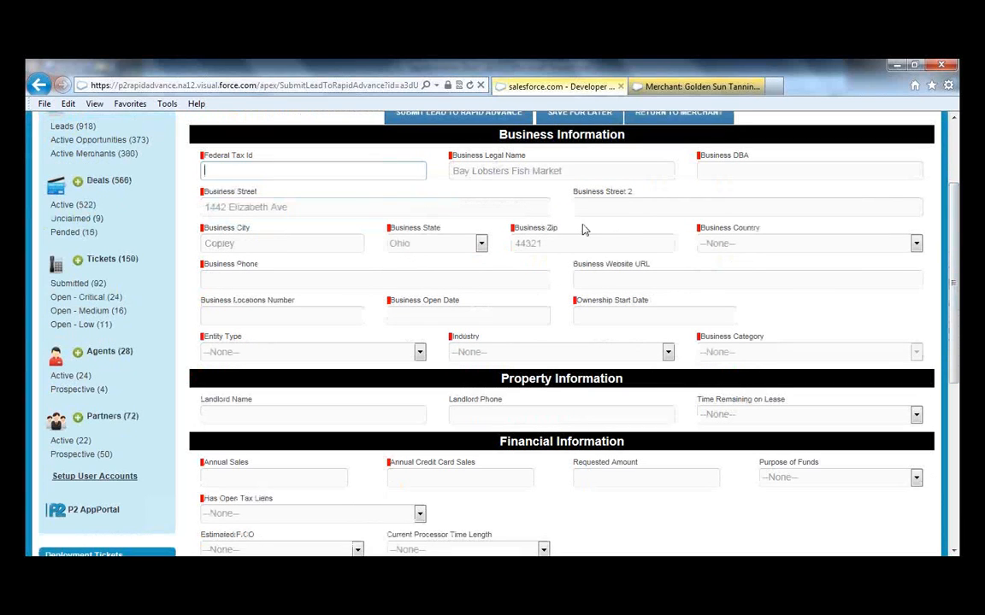
pyautogui.moveTo(956, 365); pyautogui.dragTo(954, 327)
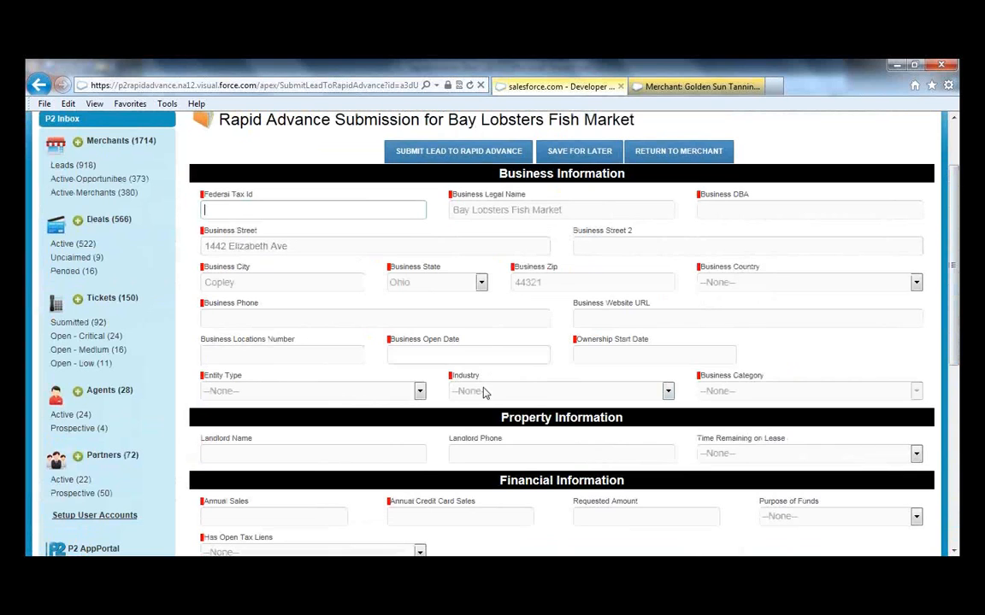
# Step: Examine the Entity Type, Industry and Business Category fields of the lead form without choosing any values
pyautogui.click(418, 391)
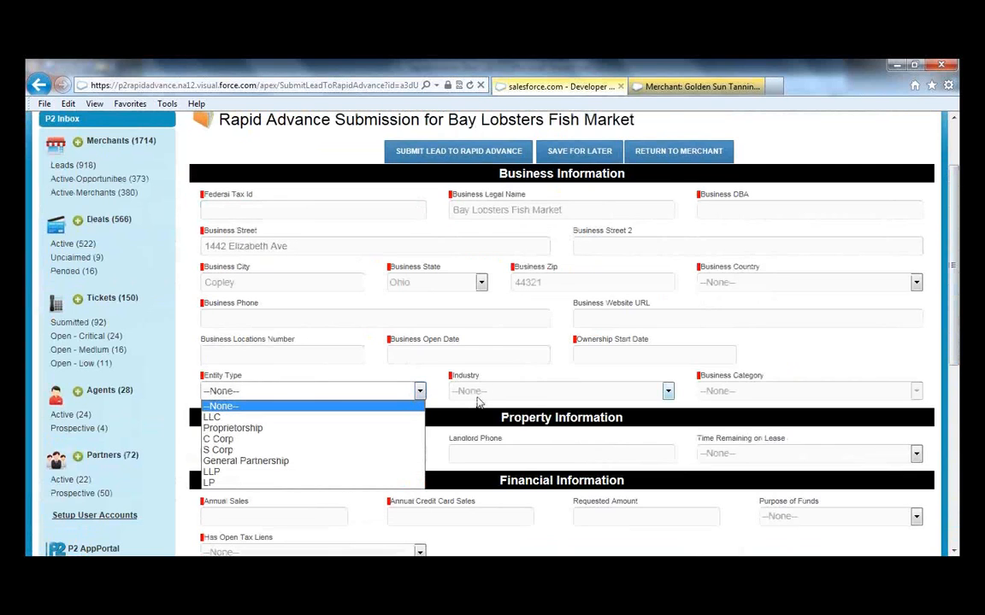
pyautogui.click(667, 390)
pyautogui.click(728, 395)
pyautogui.click(728, 393)
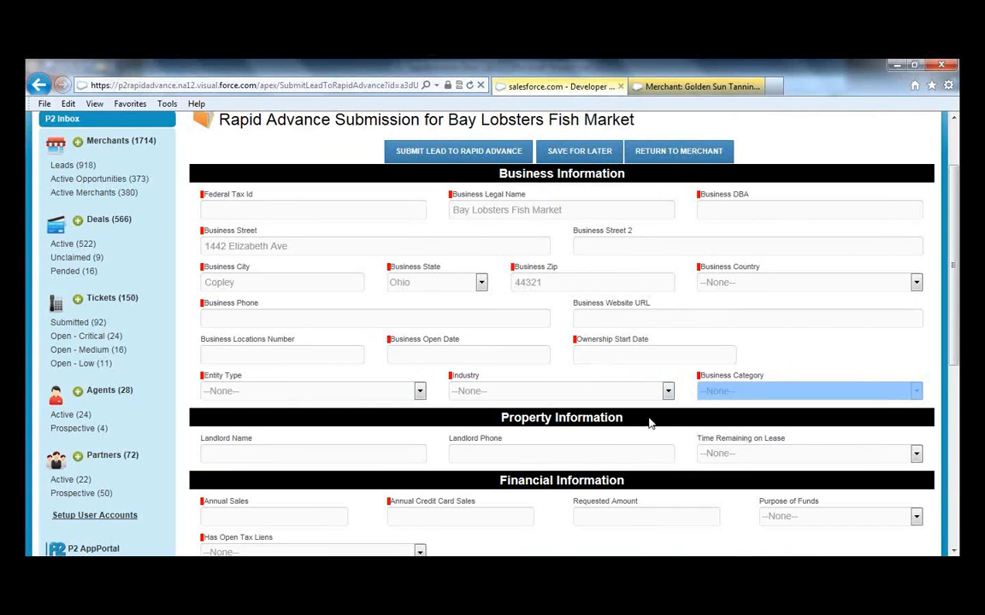
pyautogui.click(818, 351)
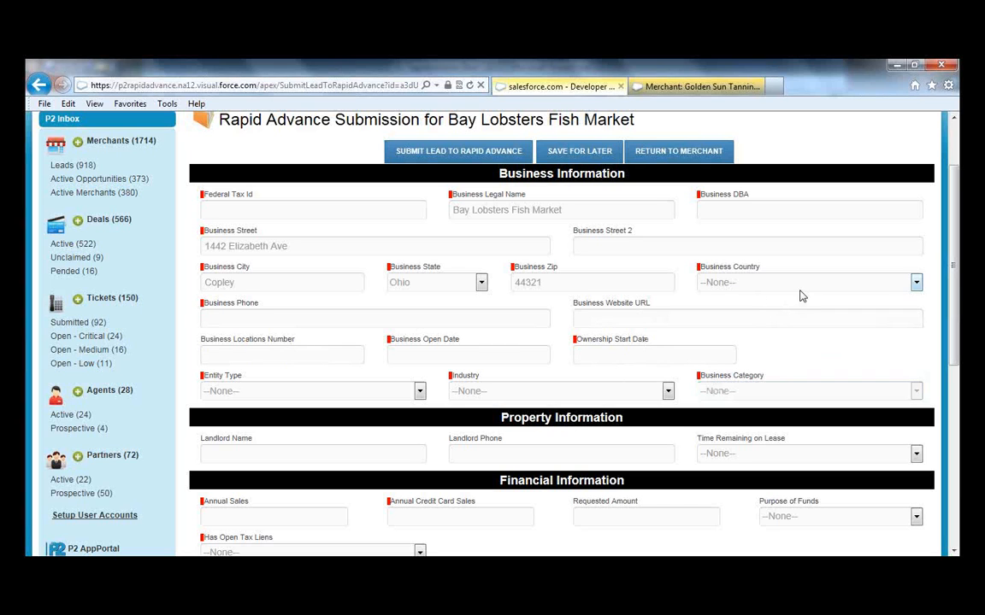
# Step: Set Has Open Tax Liens to Yes to check its dependent fields, and switch the answer to No
pyautogui.scroll(-4, 530, 308)
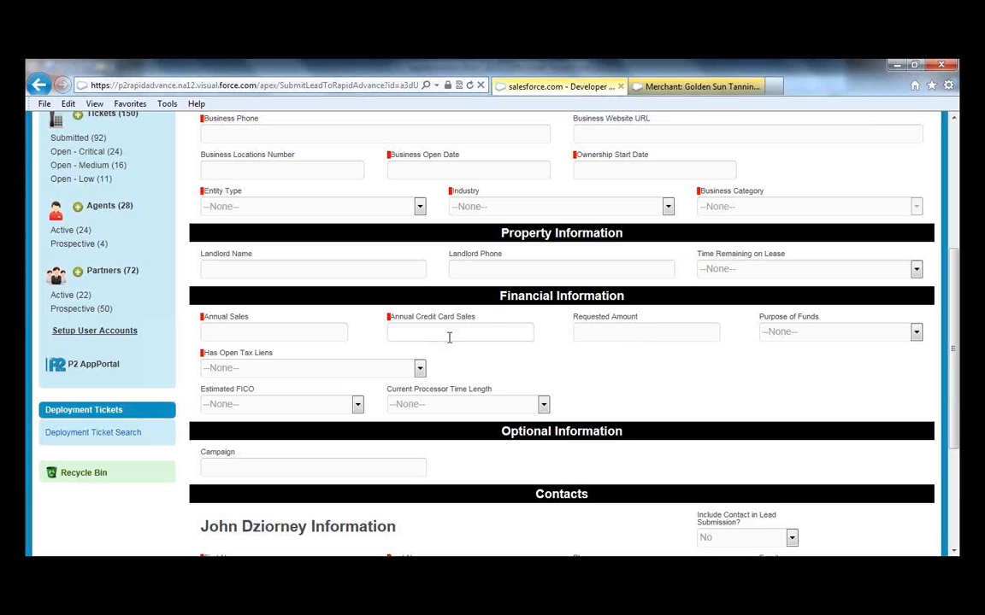
pyautogui.click(421, 370)
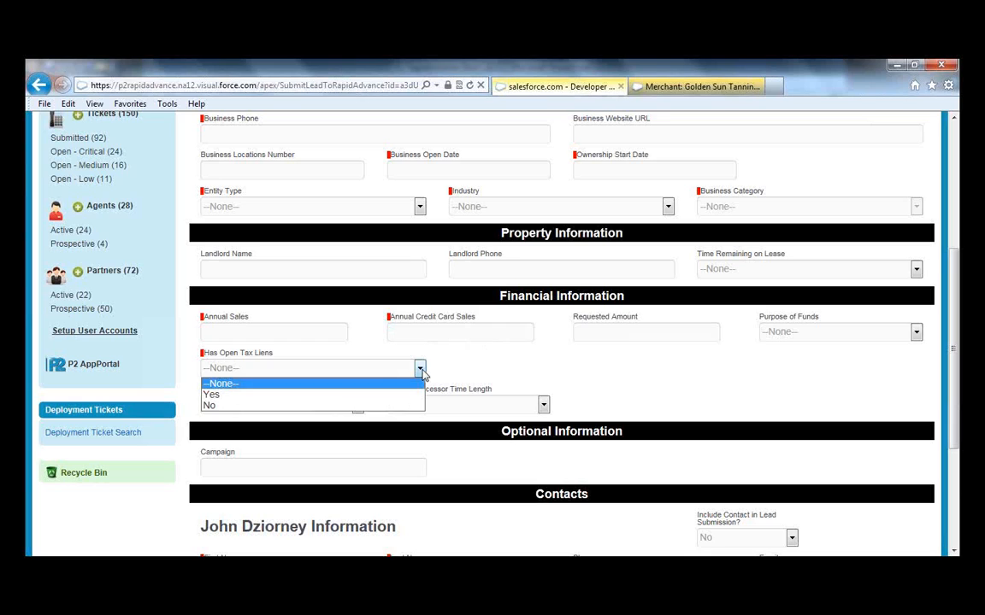
pyautogui.click(382, 396)
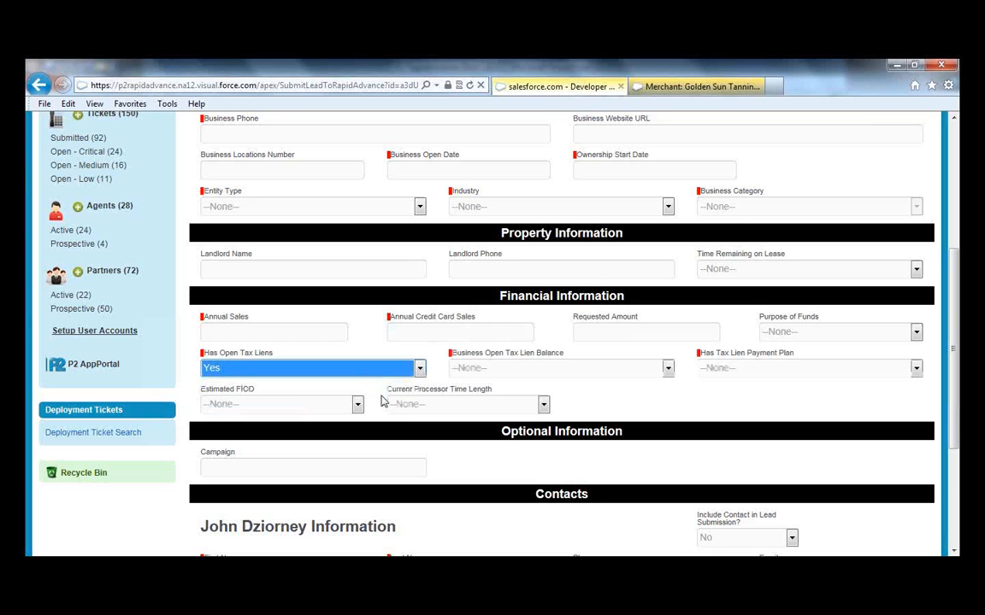
pyautogui.click(420, 370)
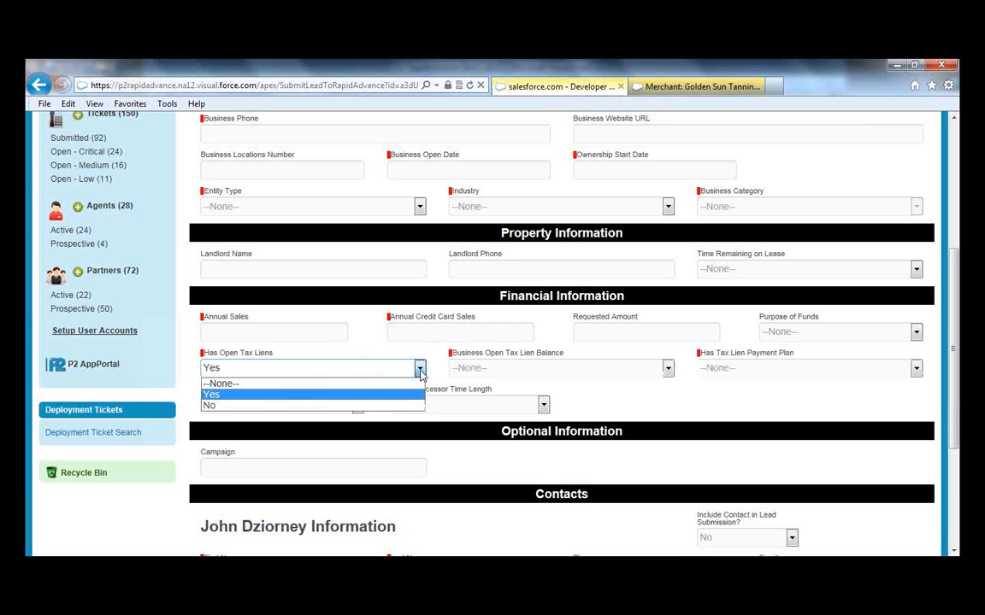
pyautogui.click(360, 406)
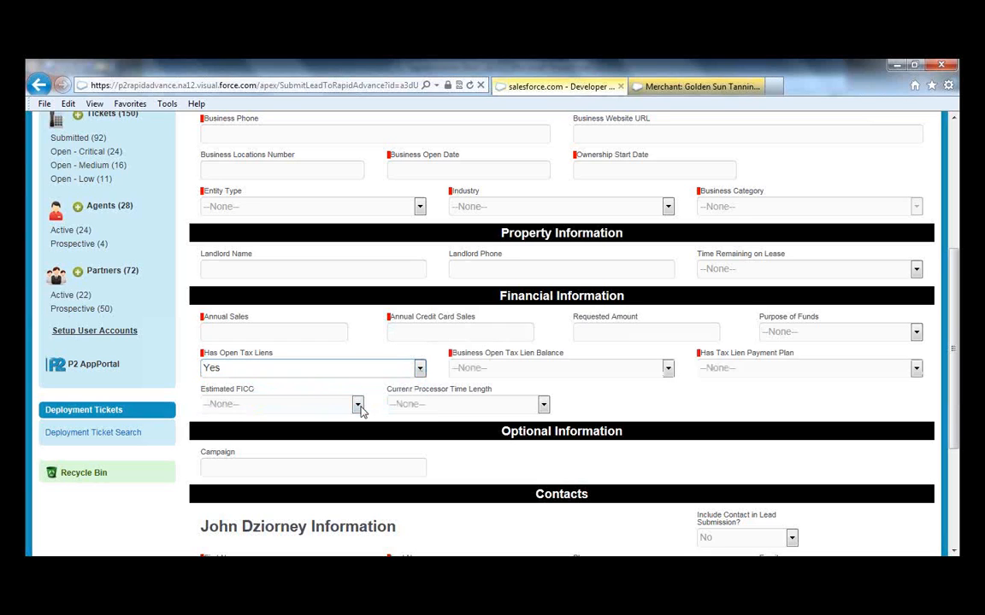
pyautogui.click(588, 406)
pyautogui.scroll(-2, 561, 334)
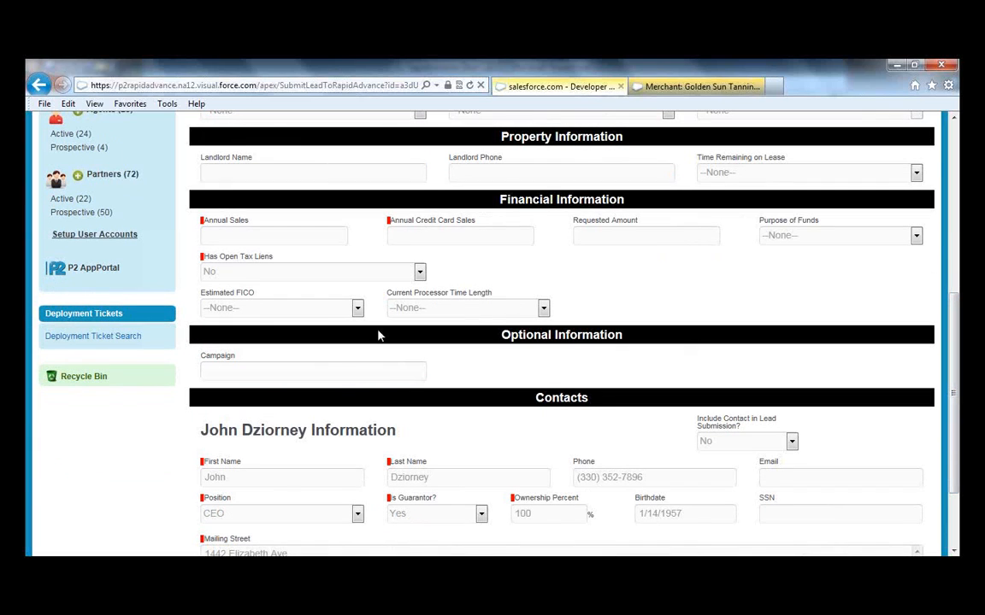
# Step: Examine the Current Processor Time Length and Include Contact in Lead Submission options without choosing any values
pyautogui.click(466, 308)
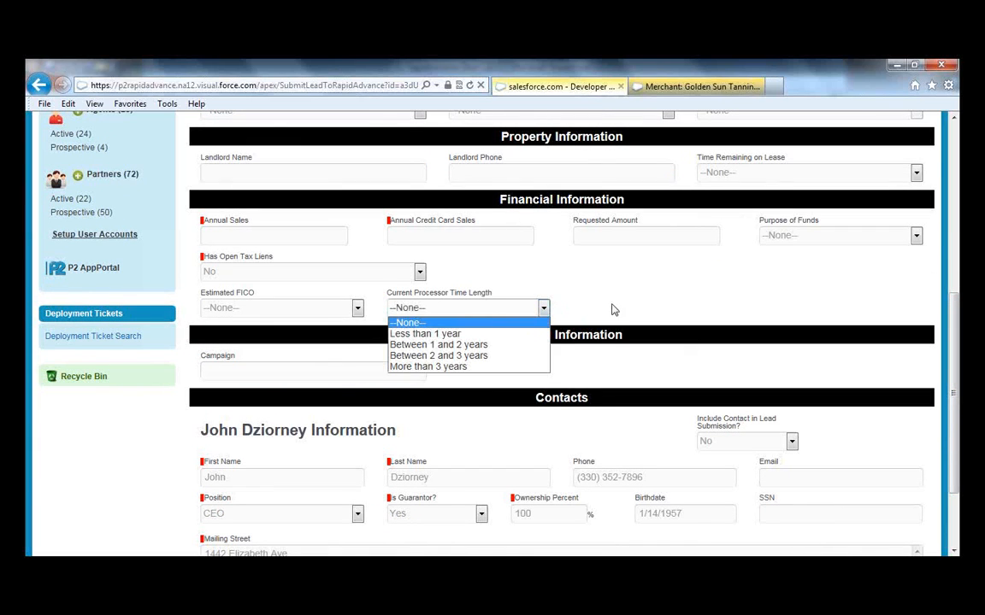
pyautogui.click(553, 280)
pyautogui.scroll(-2, 332, 299)
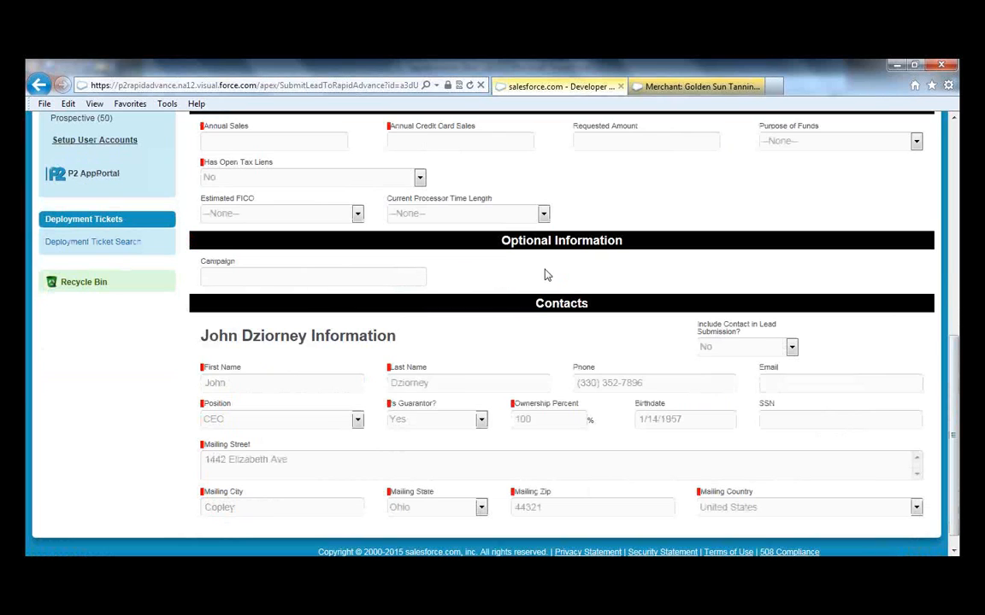
pyautogui.scroll(-1, 622, 329)
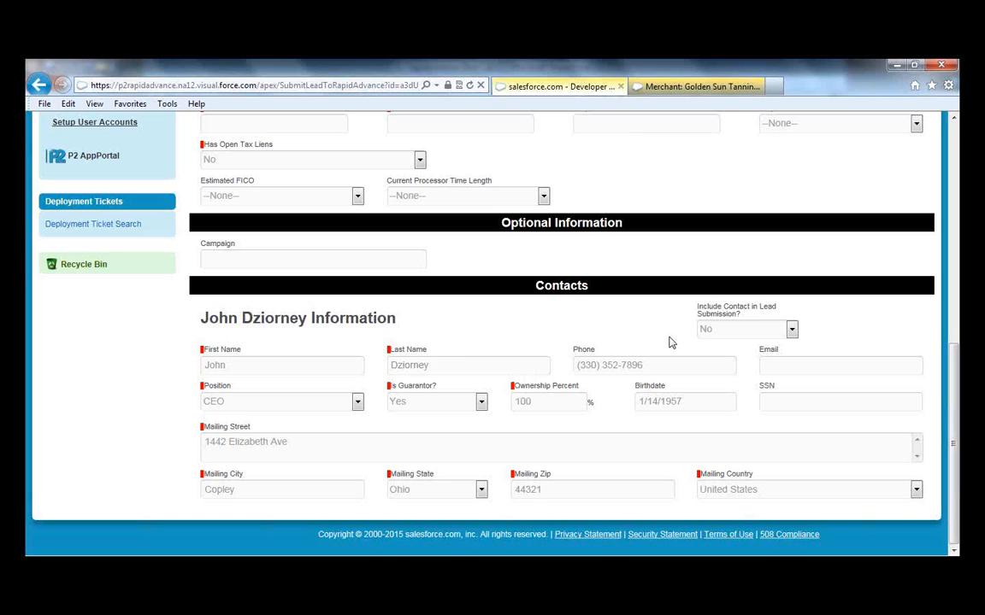
pyautogui.click(740, 333)
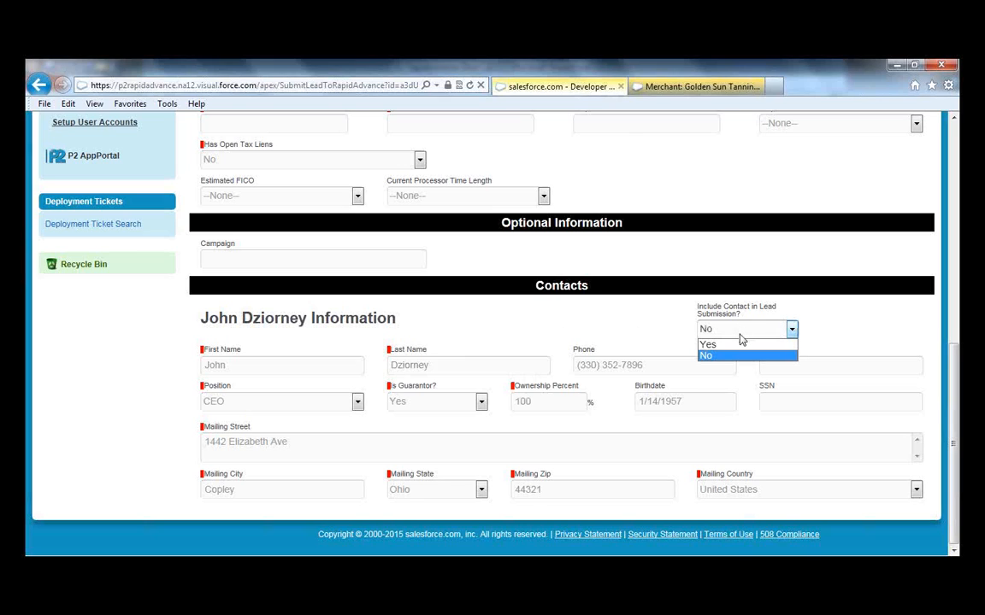
pyautogui.click(666, 334)
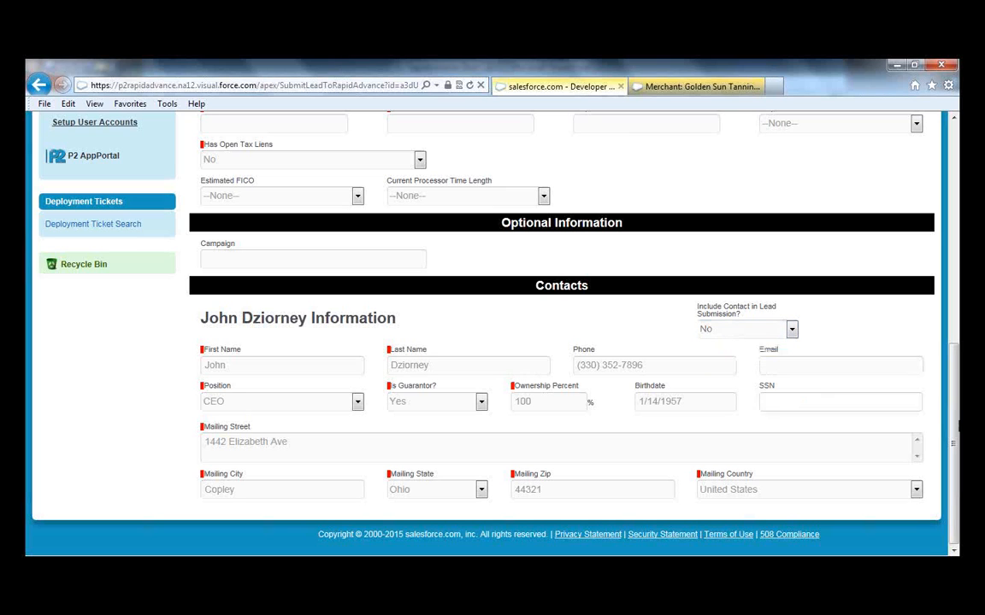
# Step: Leave the new lead form unsaved and open the existing RapidAdvance lead from the Bay Lobsters Fish Market record
pyautogui.scroll(1, 561, 325)
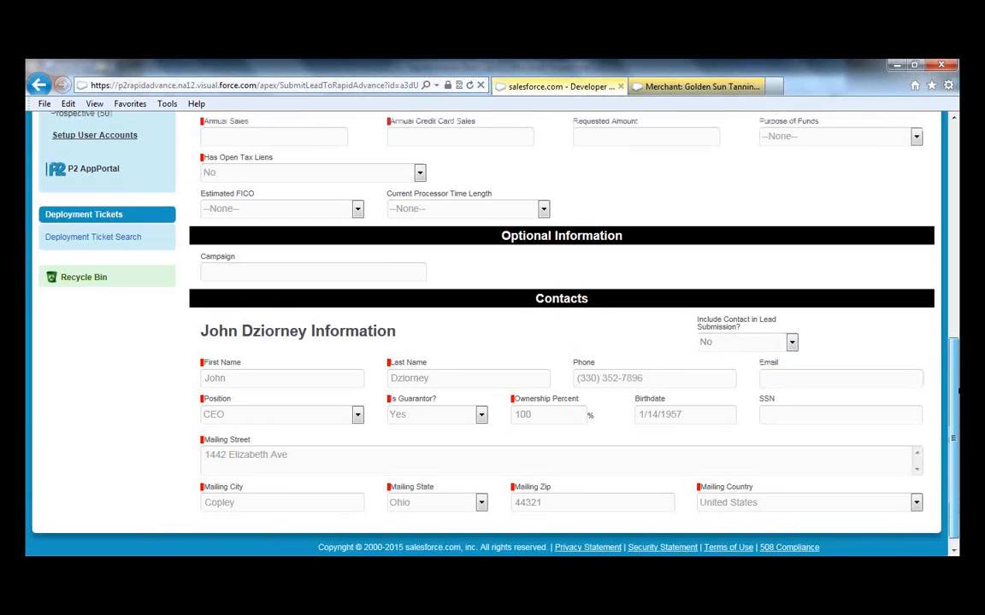
pyautogui.scroll(10, 561, 325)
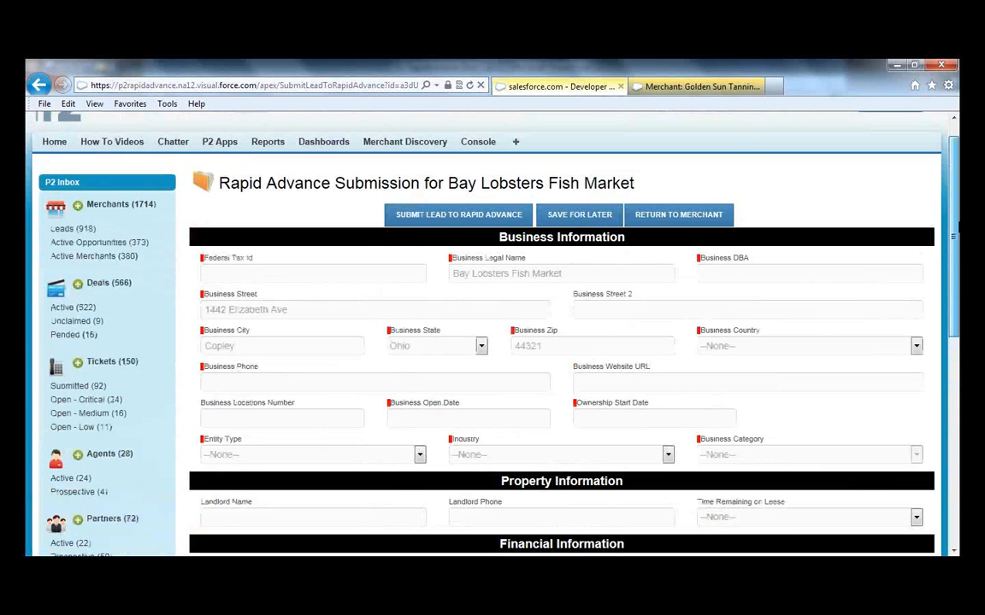
pyautogui.scroll(-1, 853, 256)
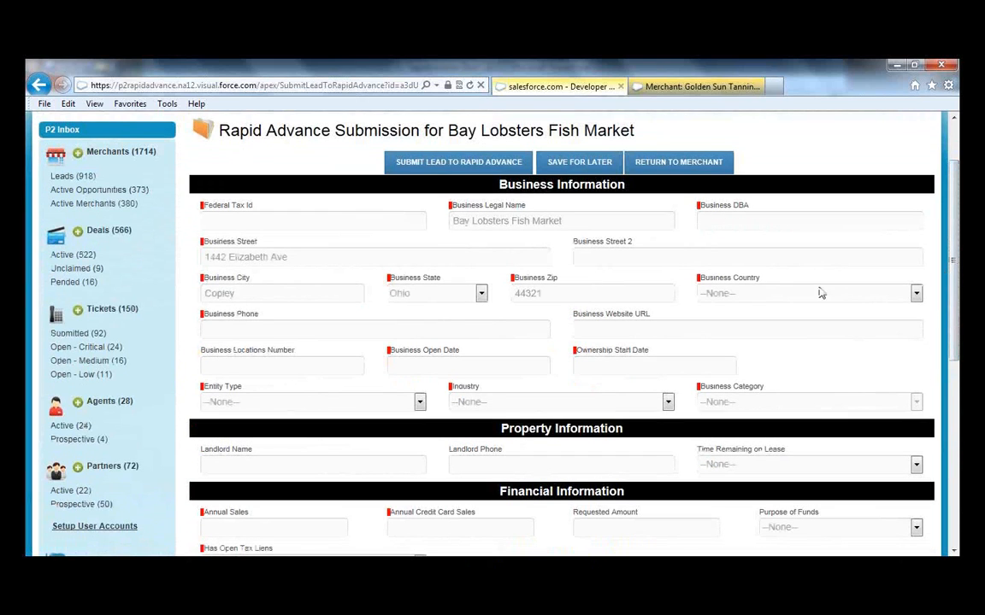
pyautogui.moveTo(956, 318); pyautogui.dragTo(955, 279)
pyautogui.click(39, 86)
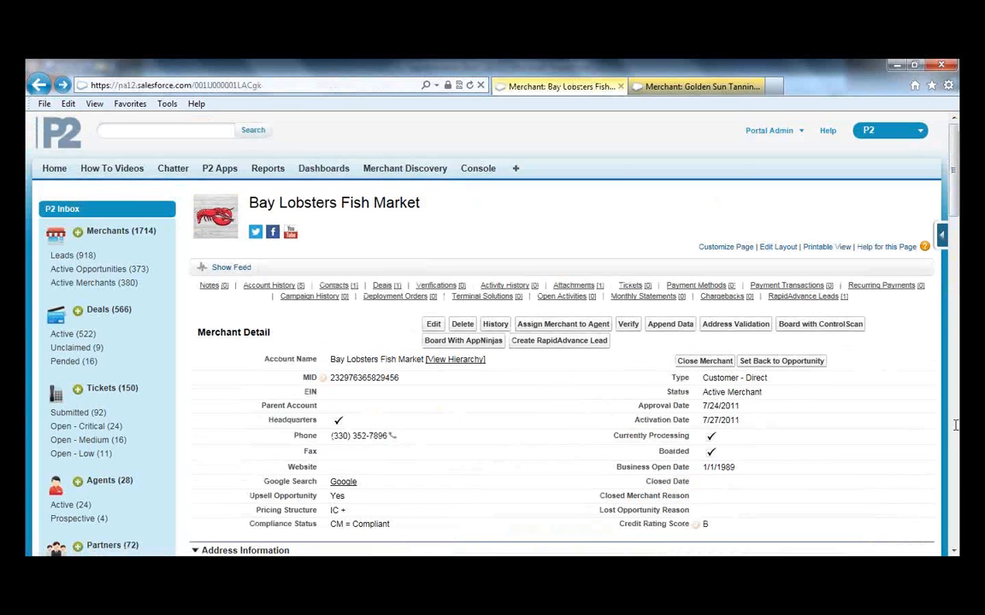
pyautogui.scroll(-15, 956, 432)
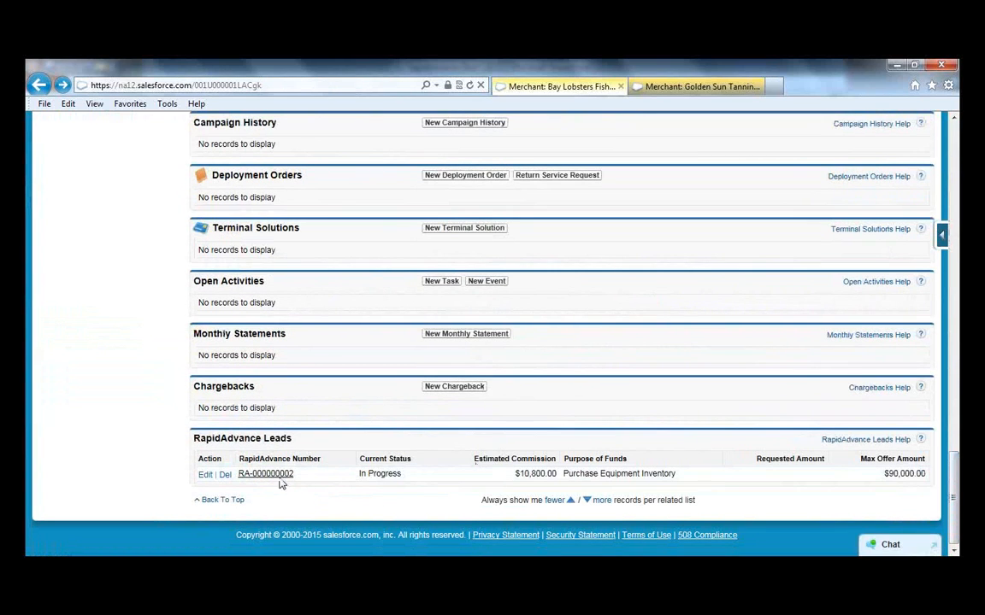
pyautogui.click(271, 475)
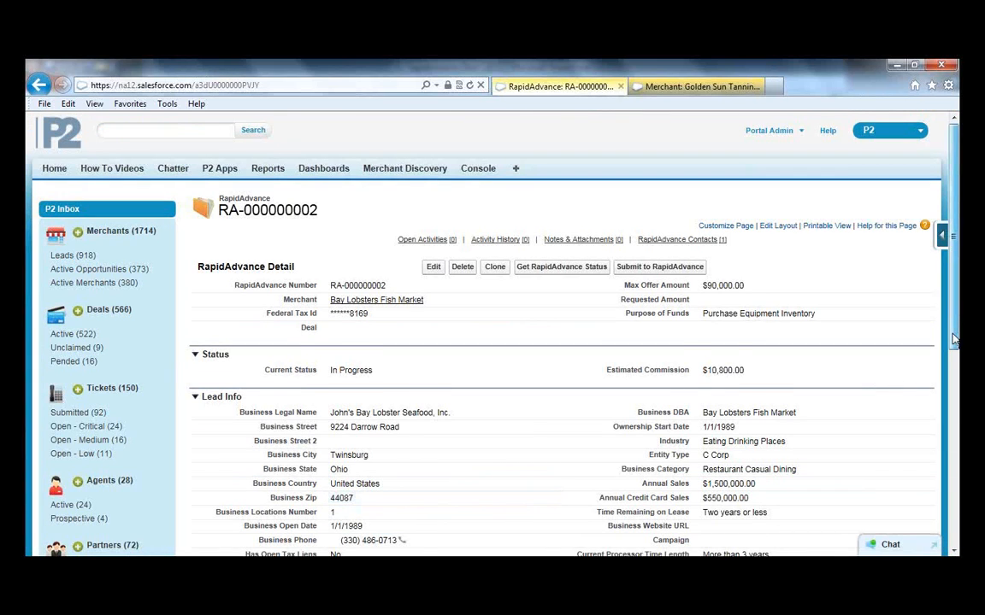
# Step: Review the detail, Status and Lead Info sections of the existing RapidAdvance lead
pyautogui.scroll(-2, 954, 339)
pyautogui.moveTo(954, 339); pyautogui.dragTo(951, 376)
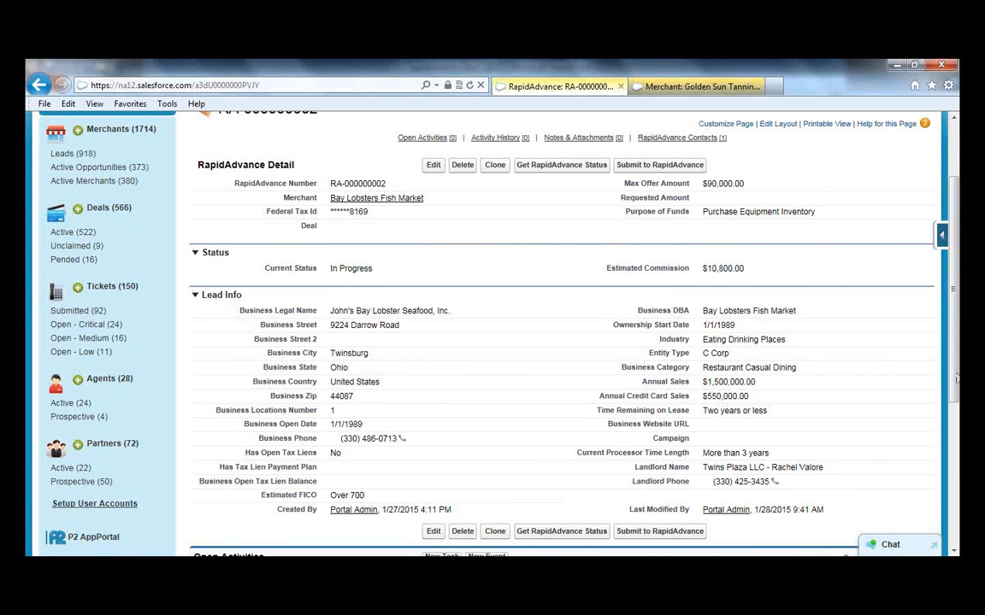
pyautogui.moveTo(952, 377)
pyautogui.mouseDown()
pyautogui.moveTo(956, 417)
pyautogui.moveTo(958, 368)
pyautogui.mouseUp()
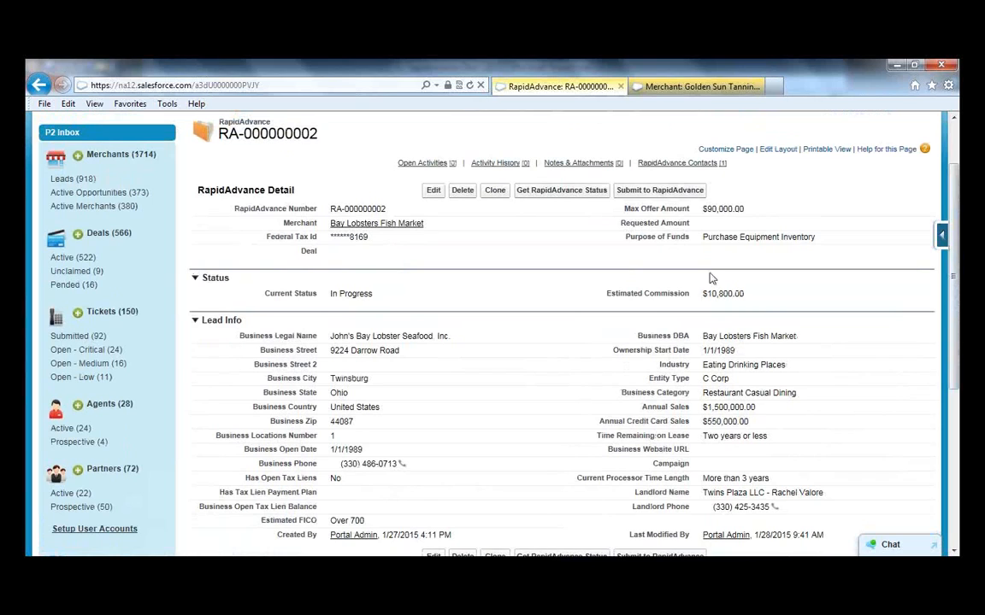
# Step: Open the existing lead's RapidAdvance submission form and review its business, property, financial and contact information
pyautogui.click(659, 190)
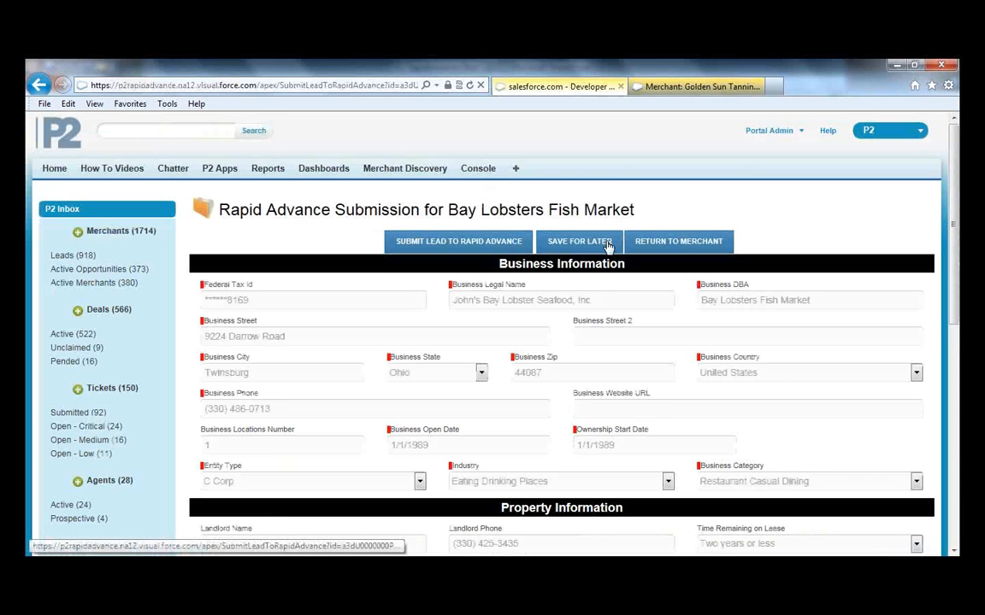
pyautogui.scroll(-1, 799, 313)
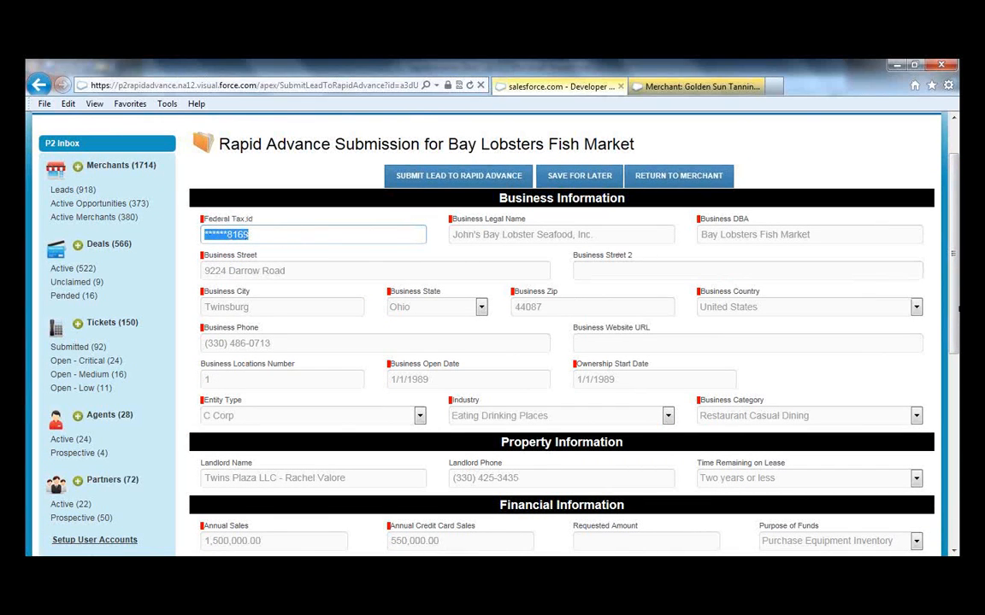
pyautogui.moveTo(957, 325); pyautogui.dragTo(954, 415)
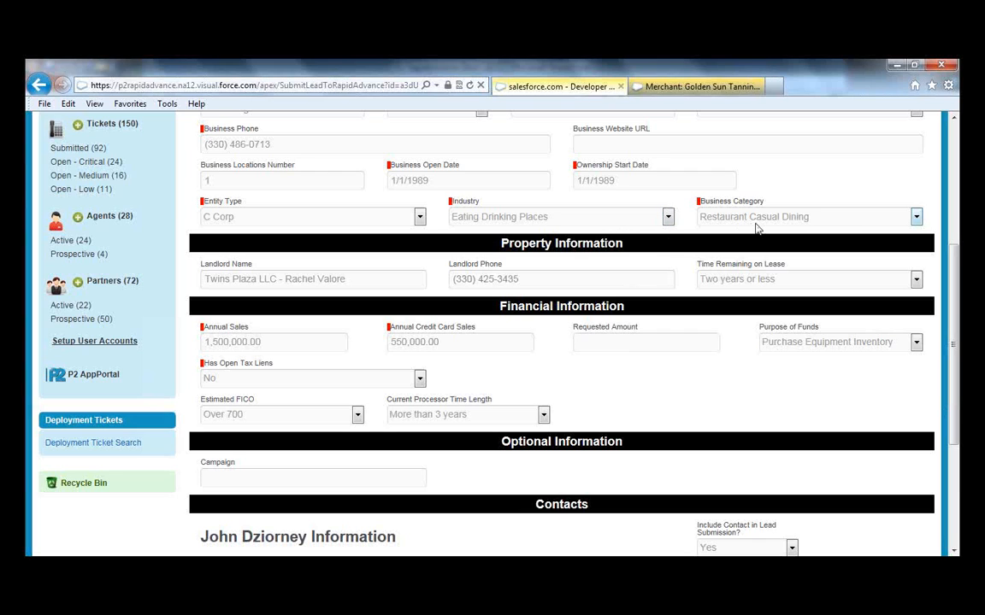
pyautogui.moveTo(955, 323); pyautogui.dragTo(958, 352)
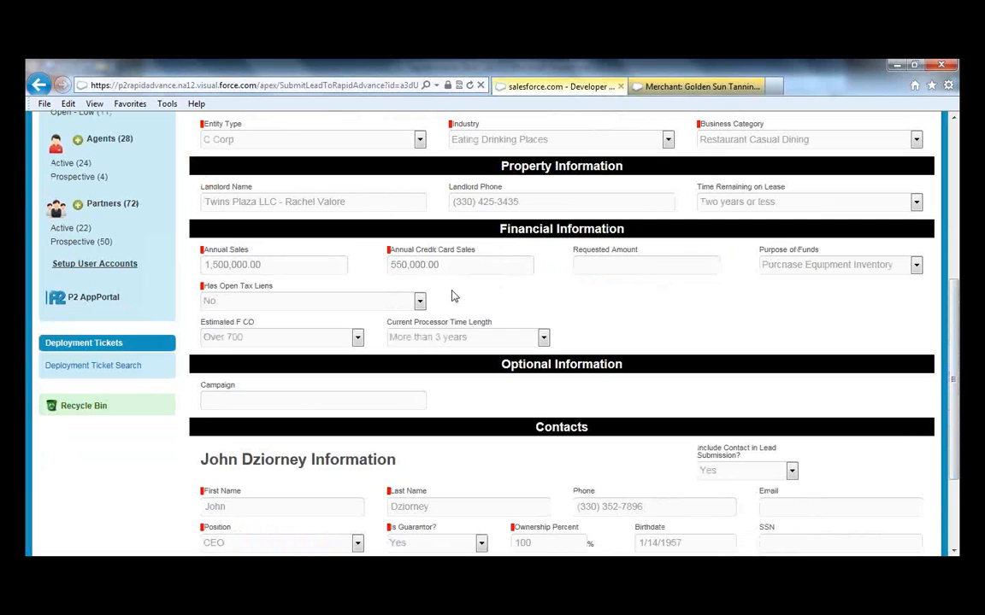
pyautogui.moveTo(957, 347); pyautogui.dragTo(952, 290)
pyautogui.moveTo(958, 222); pyautogui.dragTo(954, 181)
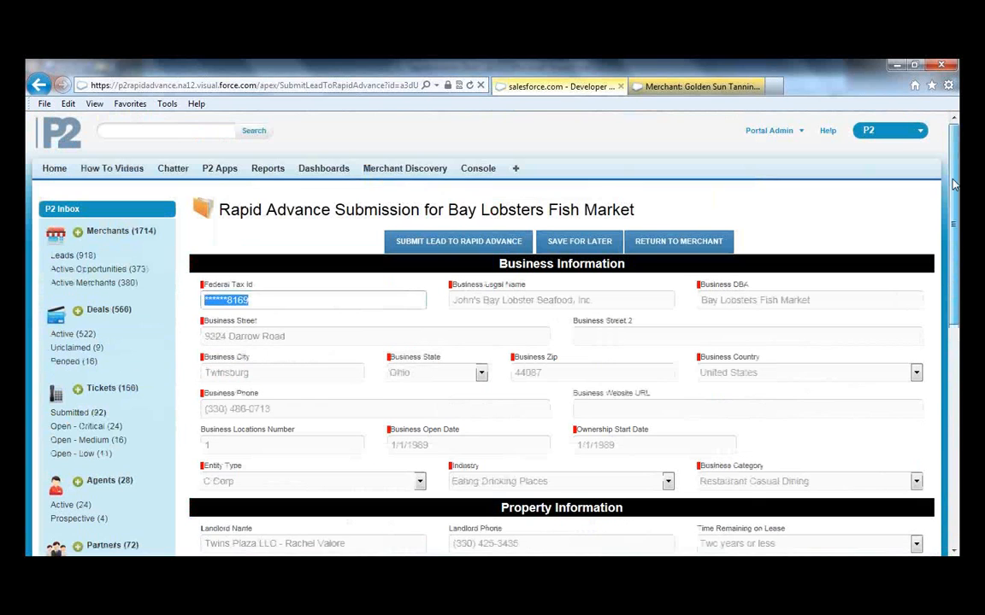
# Step: Return to the existing RapidAdvance lead record without submitting the form, and look over its details again
pyautogui.click(40, 88)
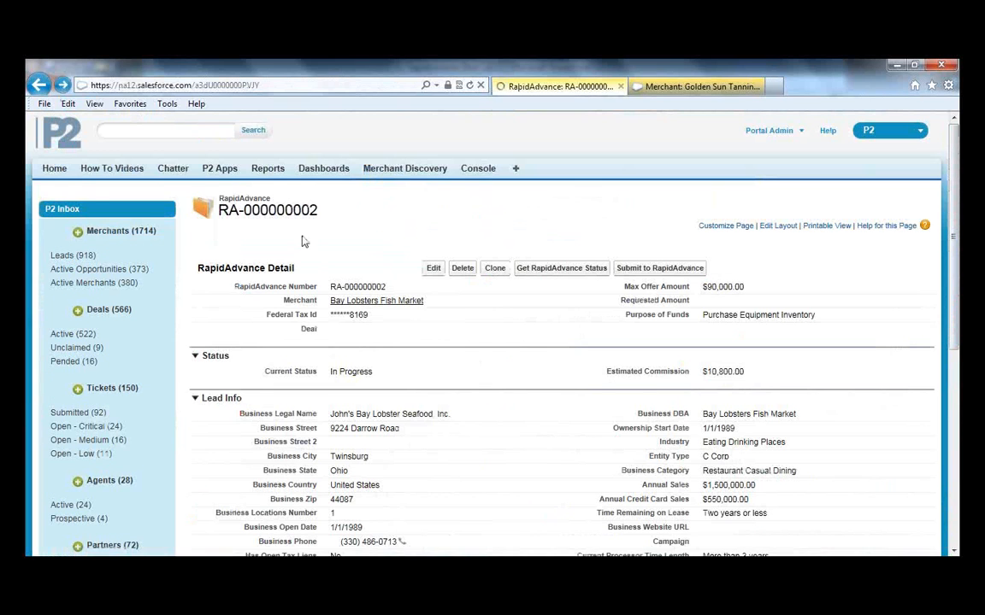
pyautogui.moveTo(956, 282); pyautogui.dragTo(959, 310)
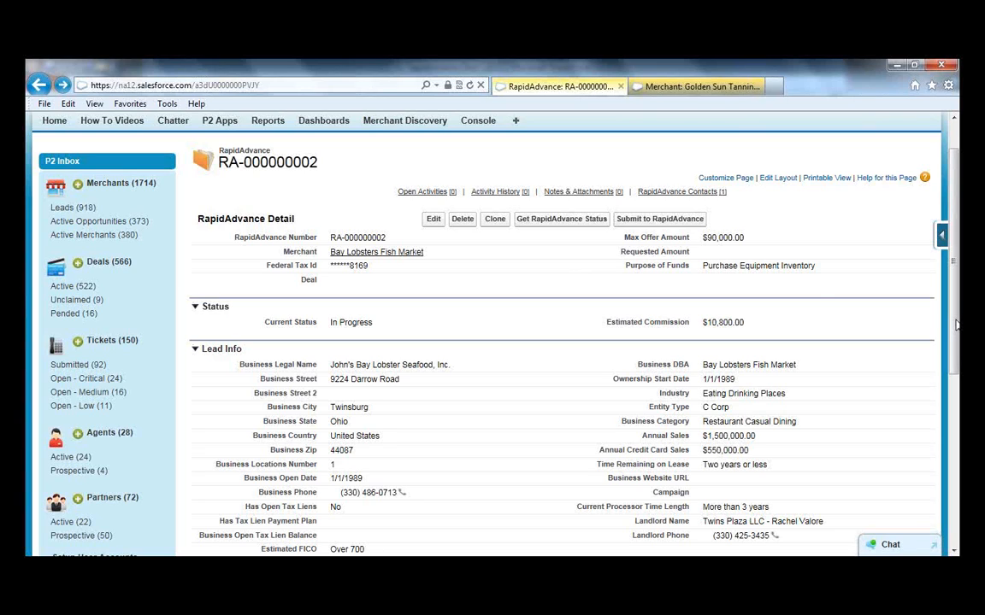
pyautogui.moveTo(956, 317); pyautogui.dragTo(953, 292)
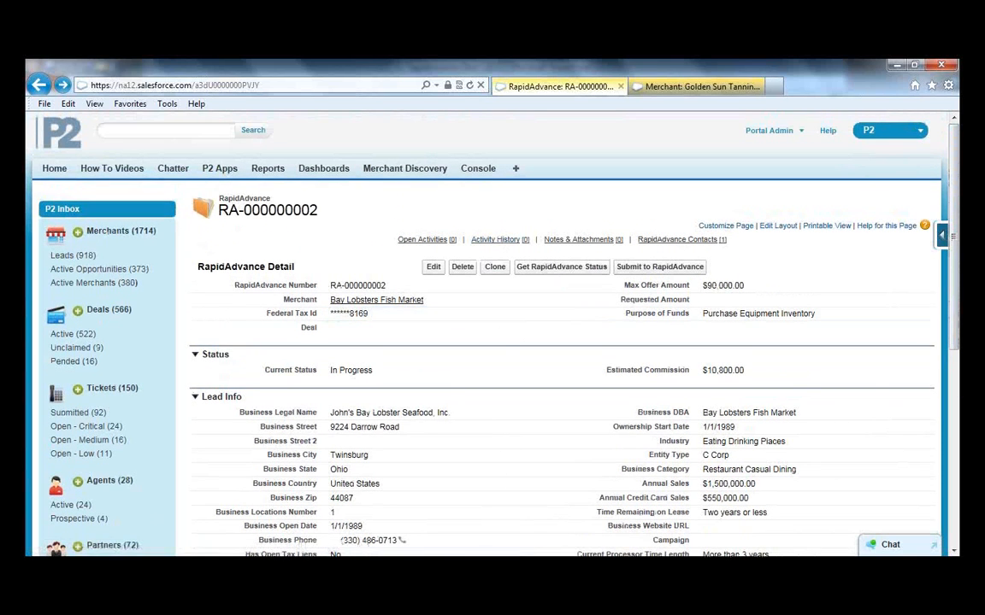
pyautogui.moveTo(413, 568)
pyautogui.click(484, 503)
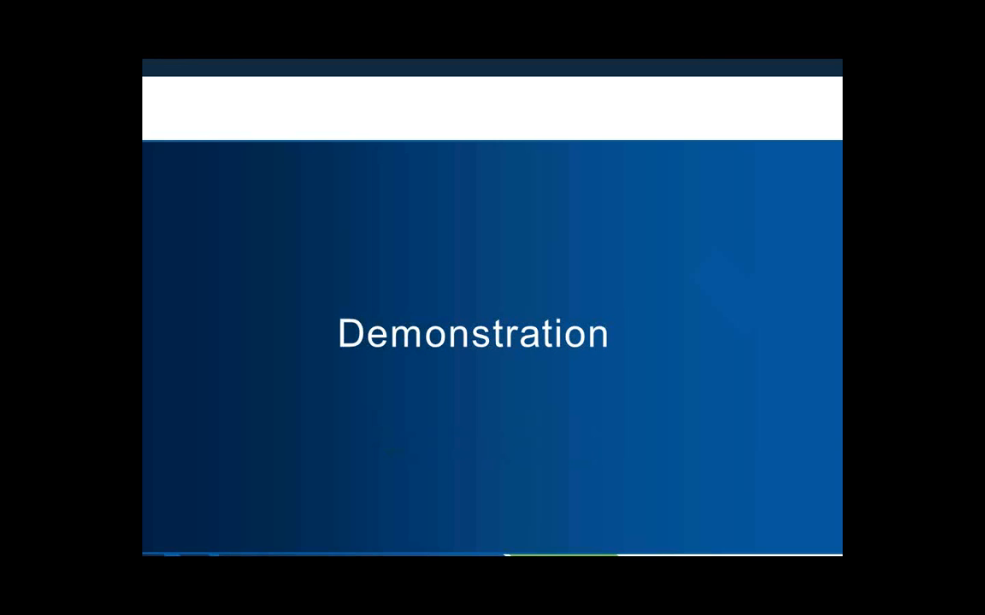
pyautogui.press('Right')
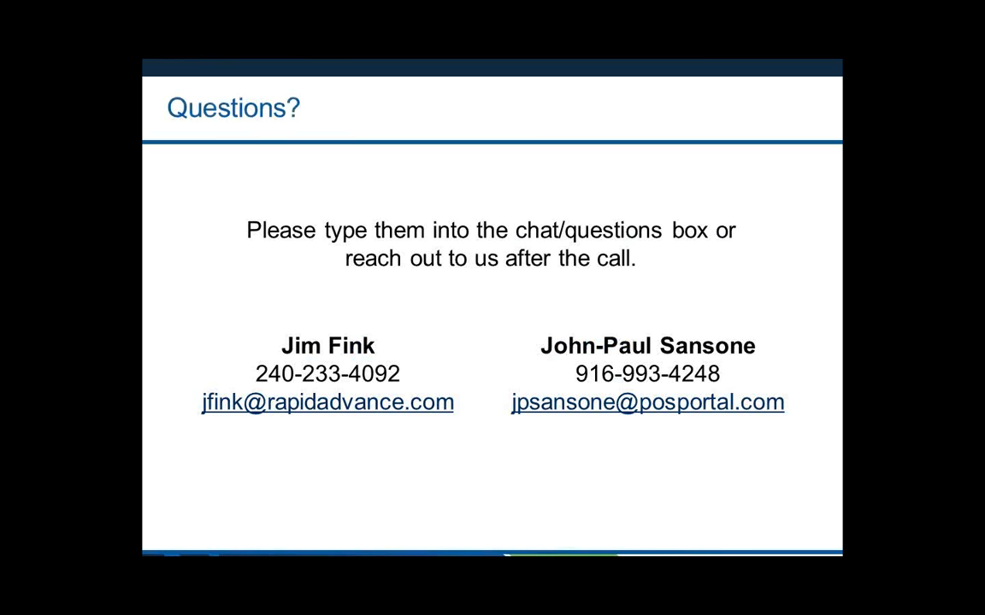